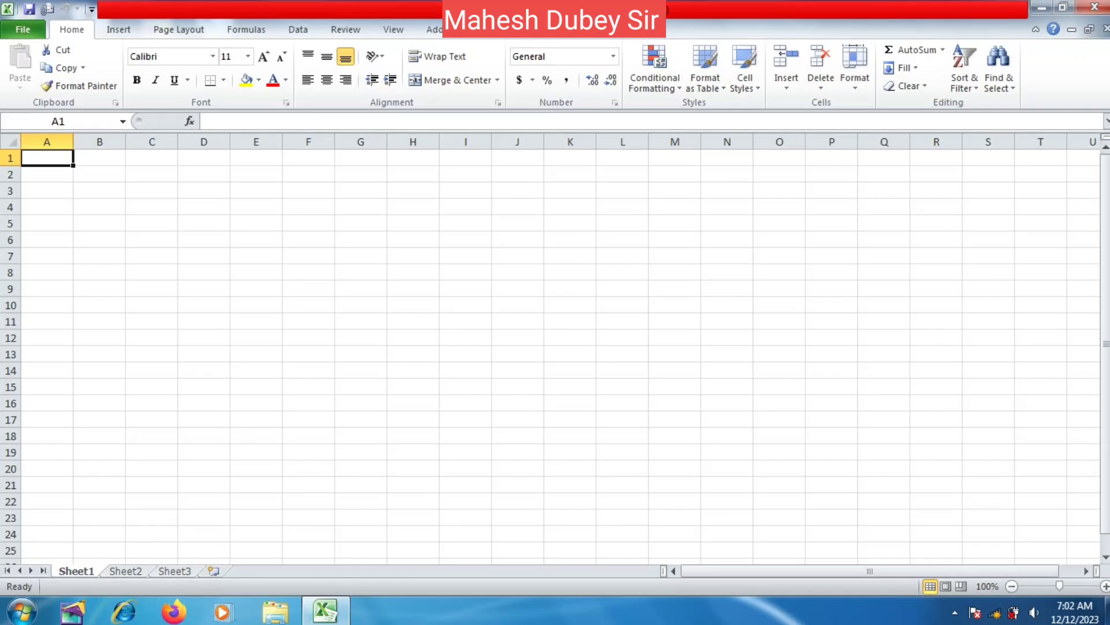
Step: Enter the title "Creating Drop Dwon" in cell A1
text(Cre)
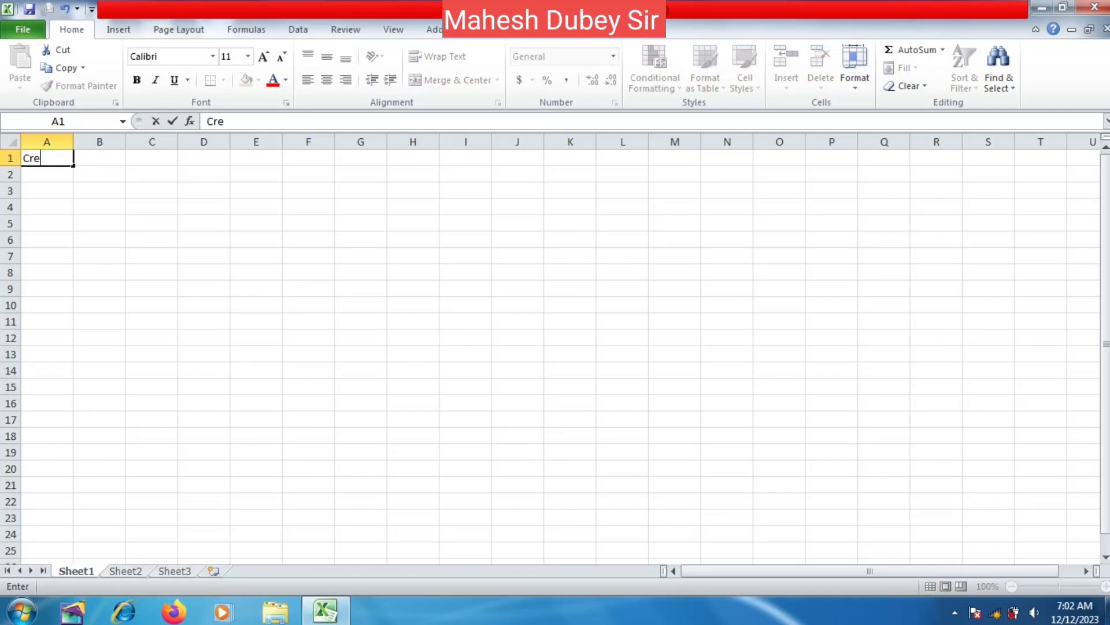
text(t)
key(BackSpace)
text(atio)
key(BackSpace)
text(ng T)
key(BackSpace)
text(Dro)
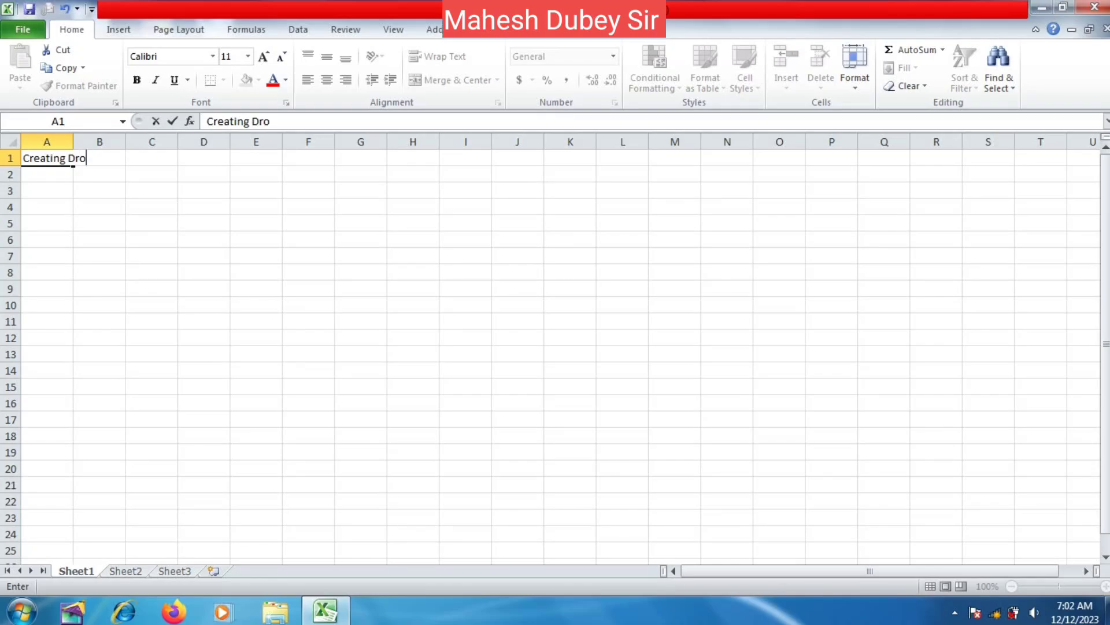
text(p Dwon List)
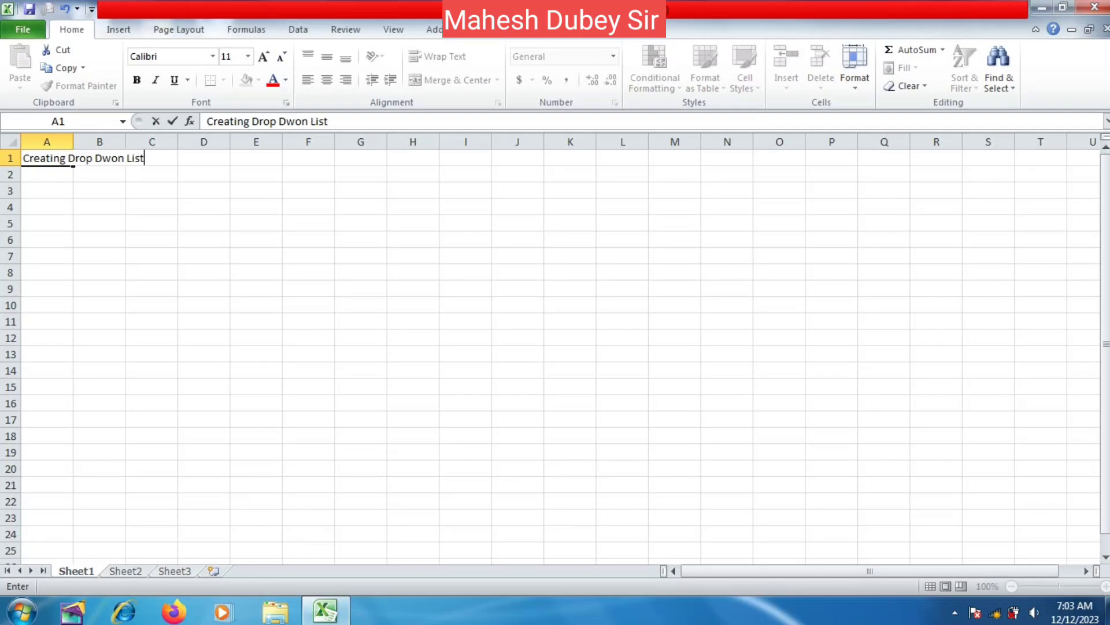
key(BackSpace)
key(BackSpace)
key(BackSpace)
key(BackSpace)
click(100, 289)
Step: Replace the title in cell A1 with "Student Clearance"
click(46, 158)
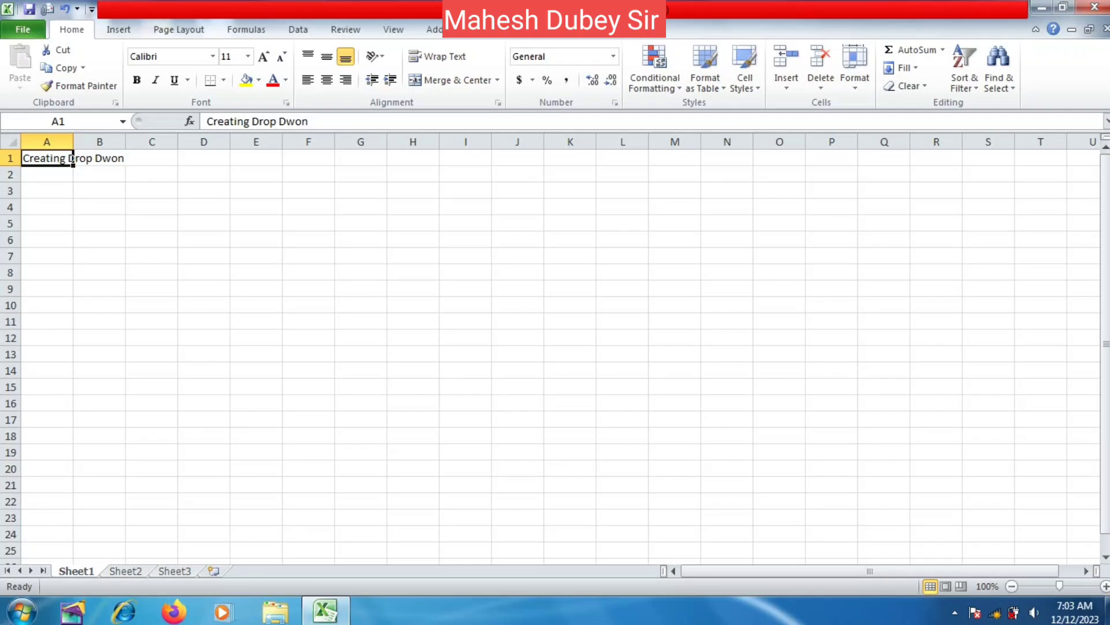
text(Student)
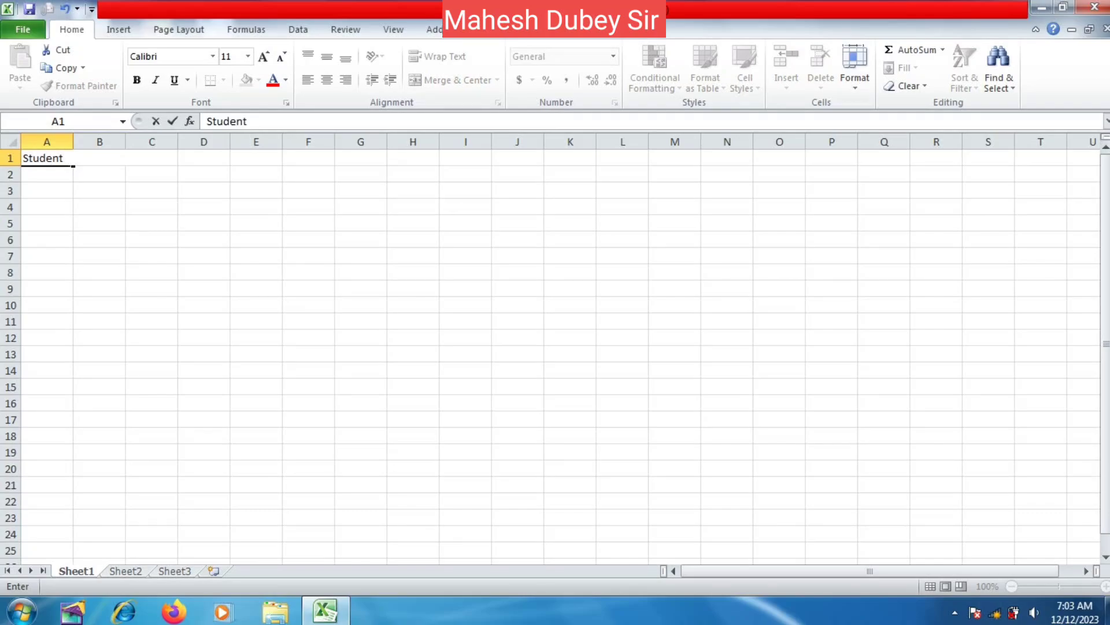
text( Clearance)
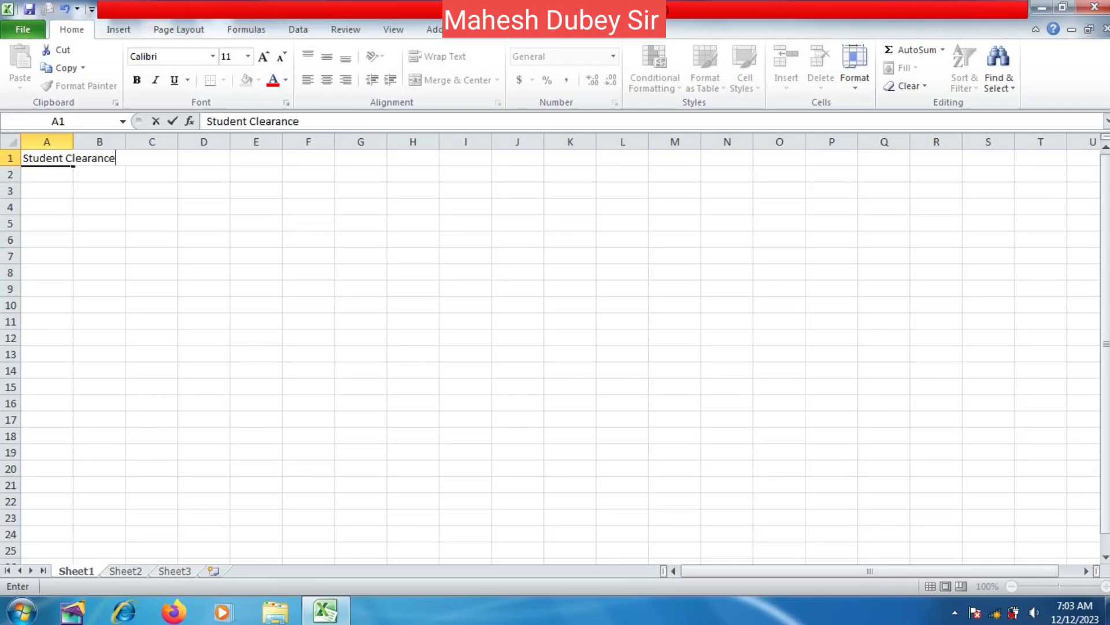
click(47, 223)
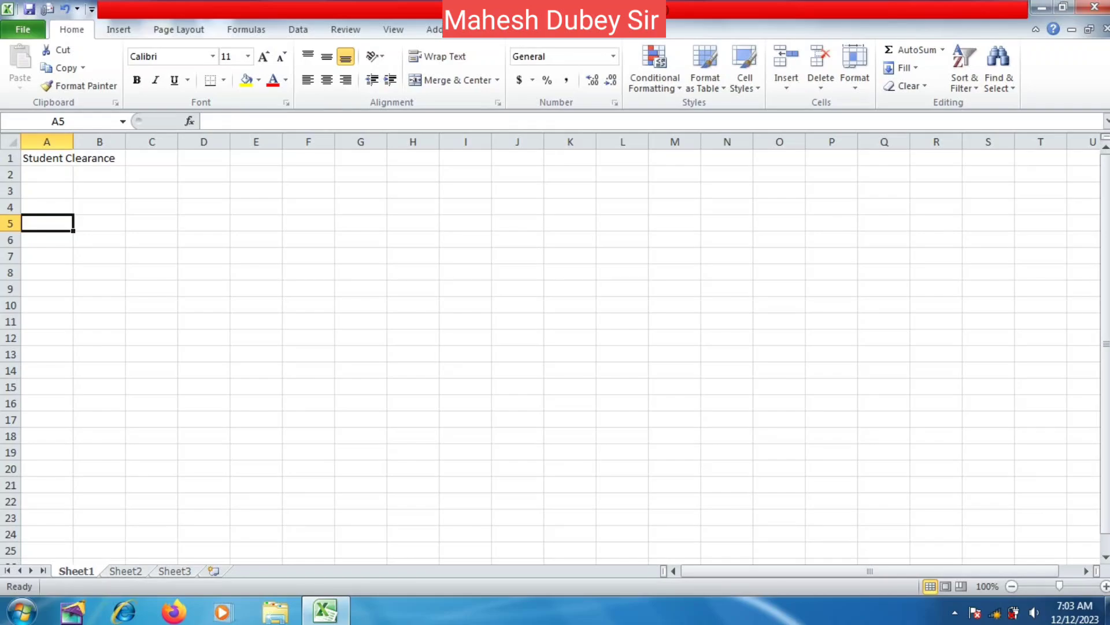
Step: Enter the column header "Question" in cell A3, leaving row 2 blank below the title
click(47, 174)
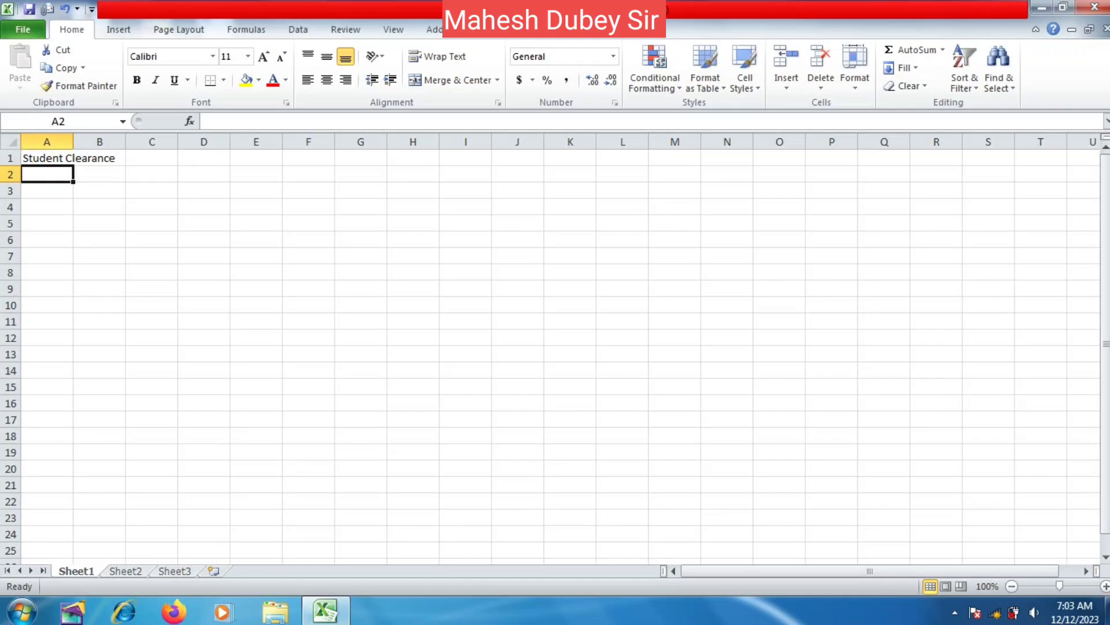
click(46, 190)
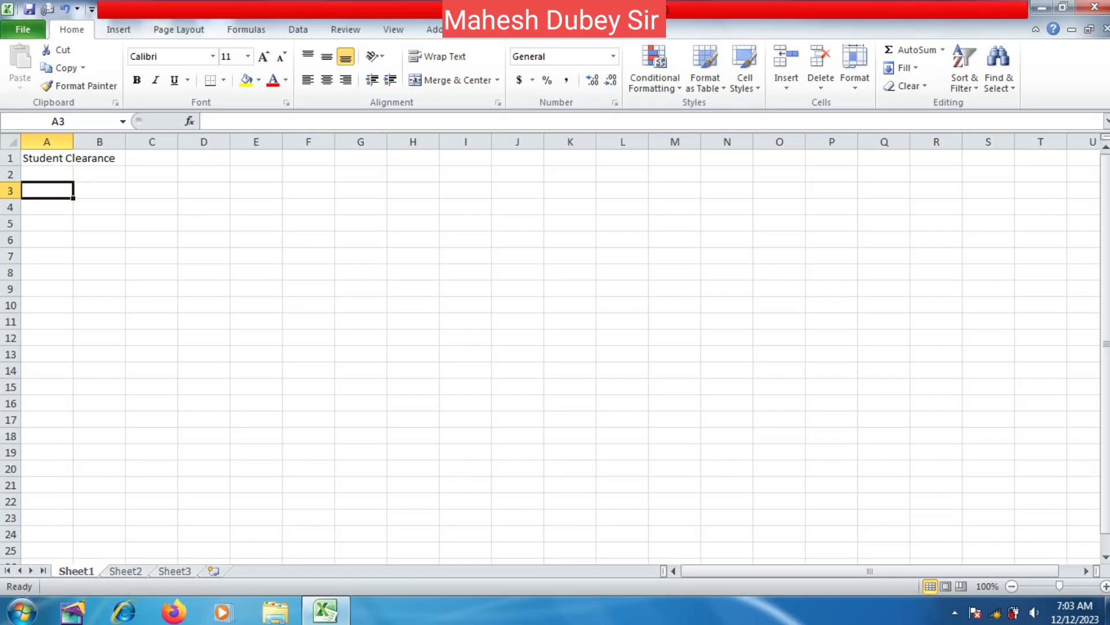
text(QUes)
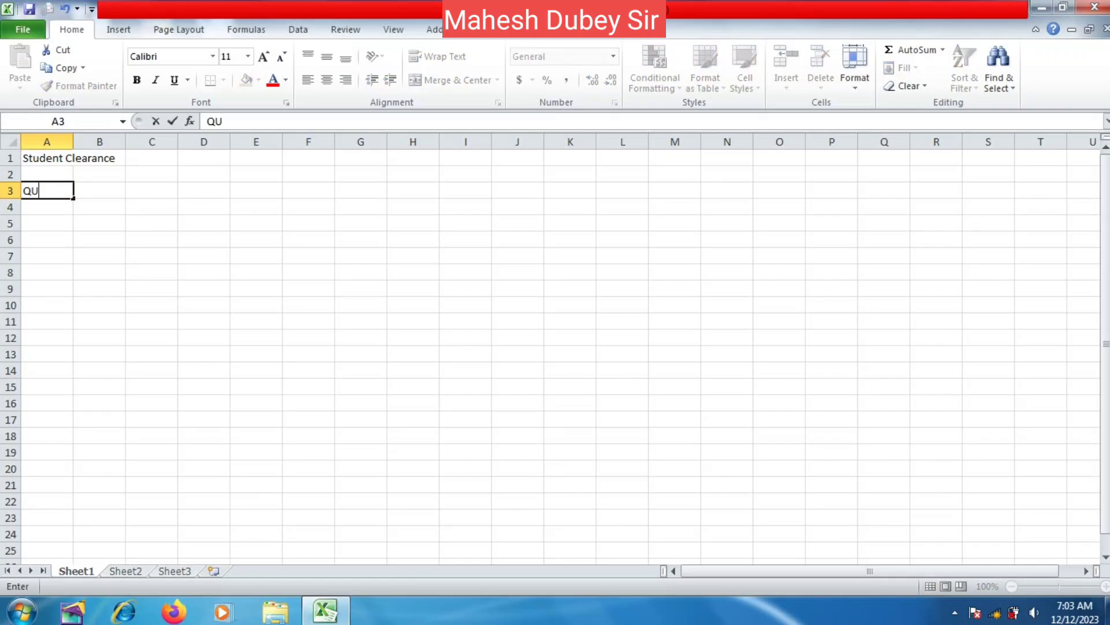
key(BackSpace)
key(BackSpace)
key(BackSpace)
text(uestion)
key(Tab)
Step: Enter the column header "Answer" in cell B3, directly beside the Question header
key(Tab)
key(Tab)
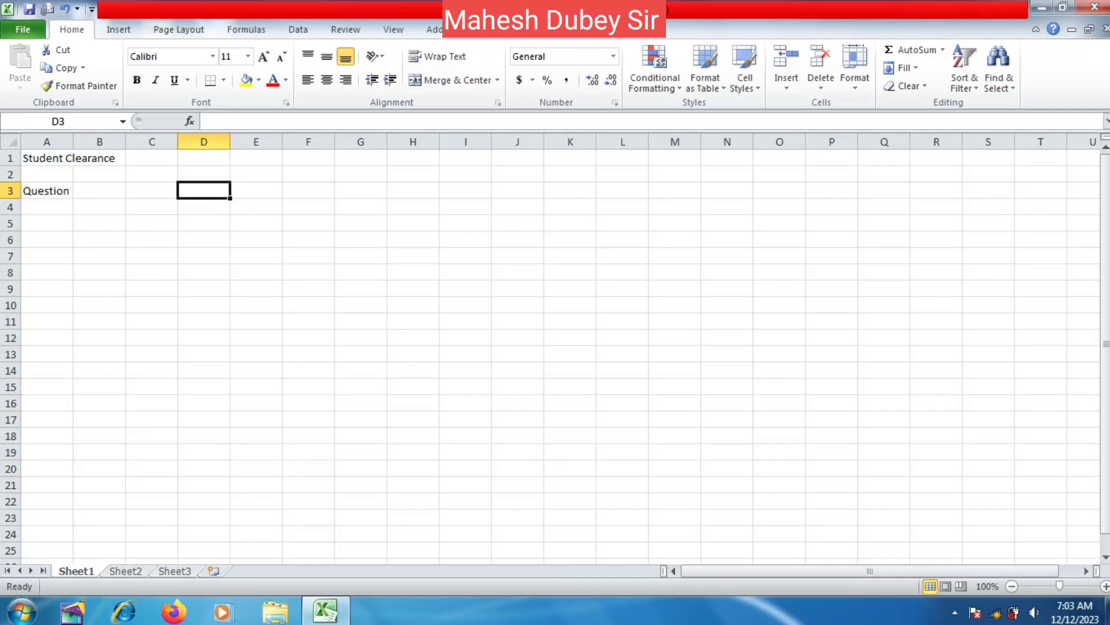
key(Right)
key(Left)
key(Left)
key(Left)
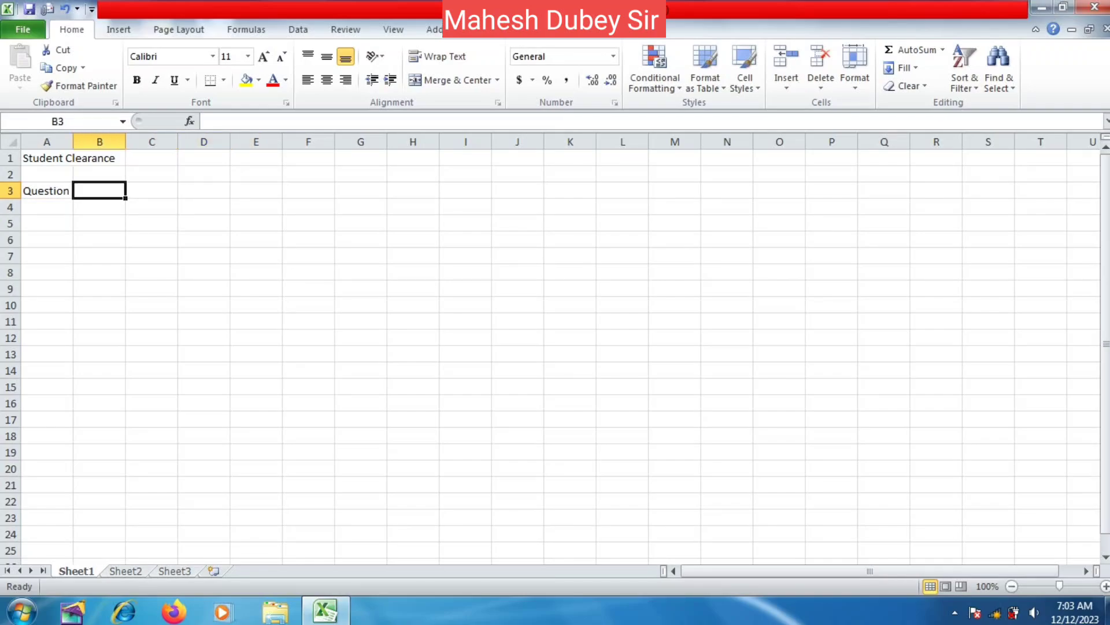
text(Answ)
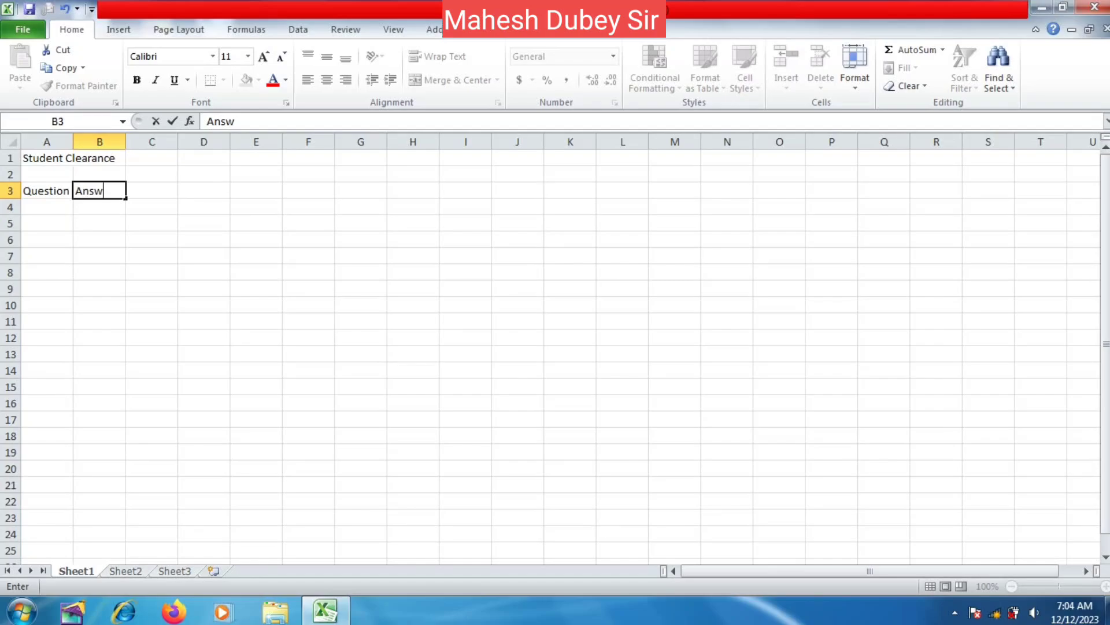
text(er)
key(Return)
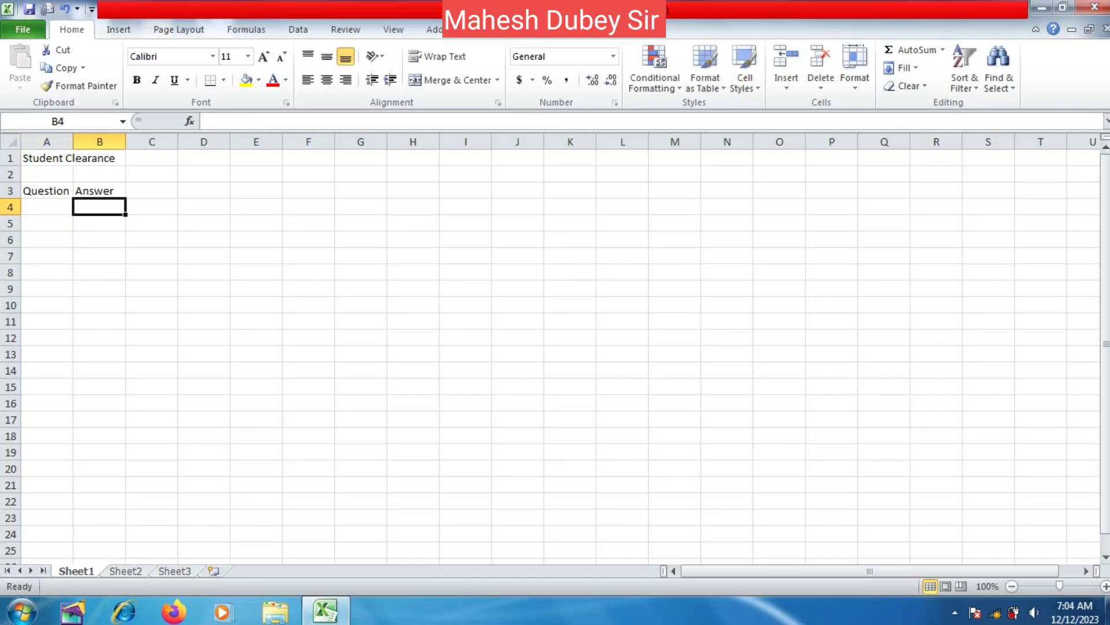
Step: Widen columns A and B, making A much wider, and merge and center the Student Clearance title across A1:B1
drag(73, 142, 362, 142)
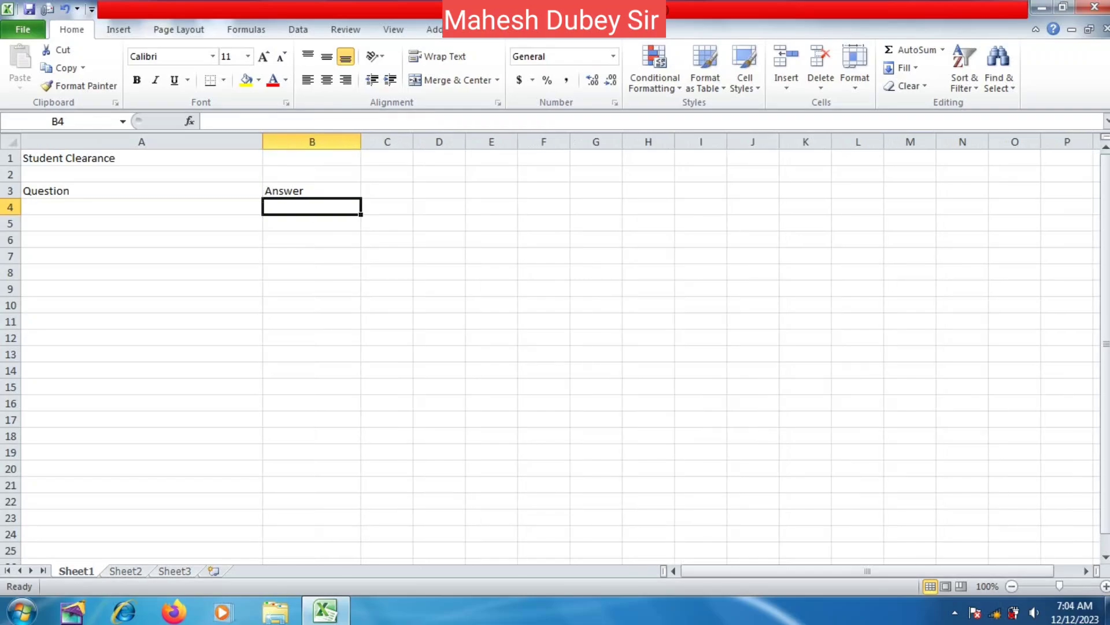
click(312, 191)
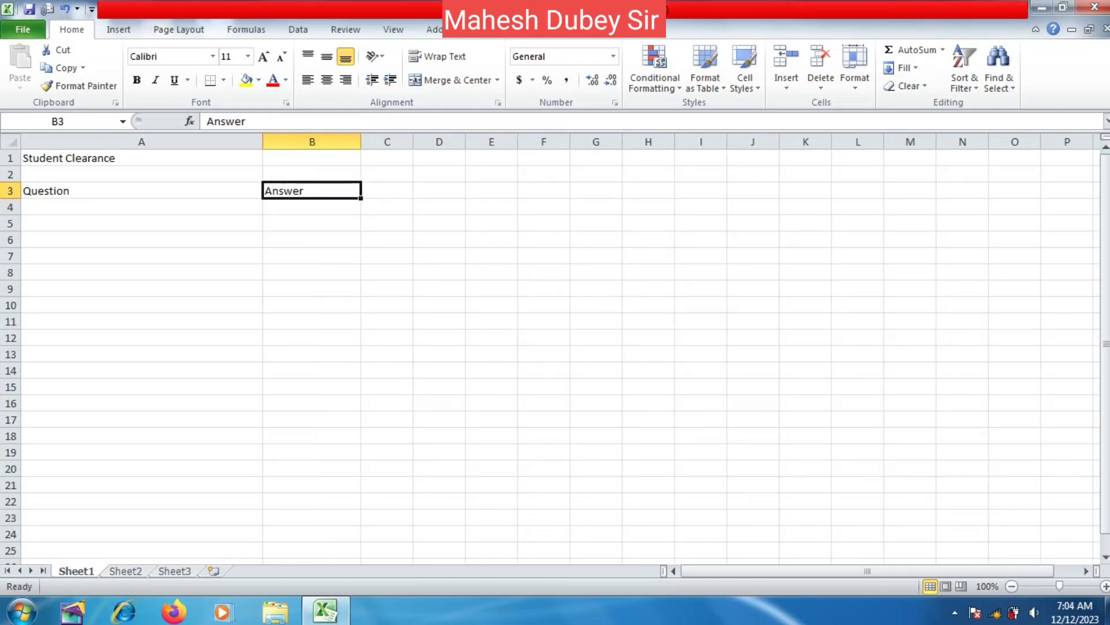
drag(142, 158, 324, 158)
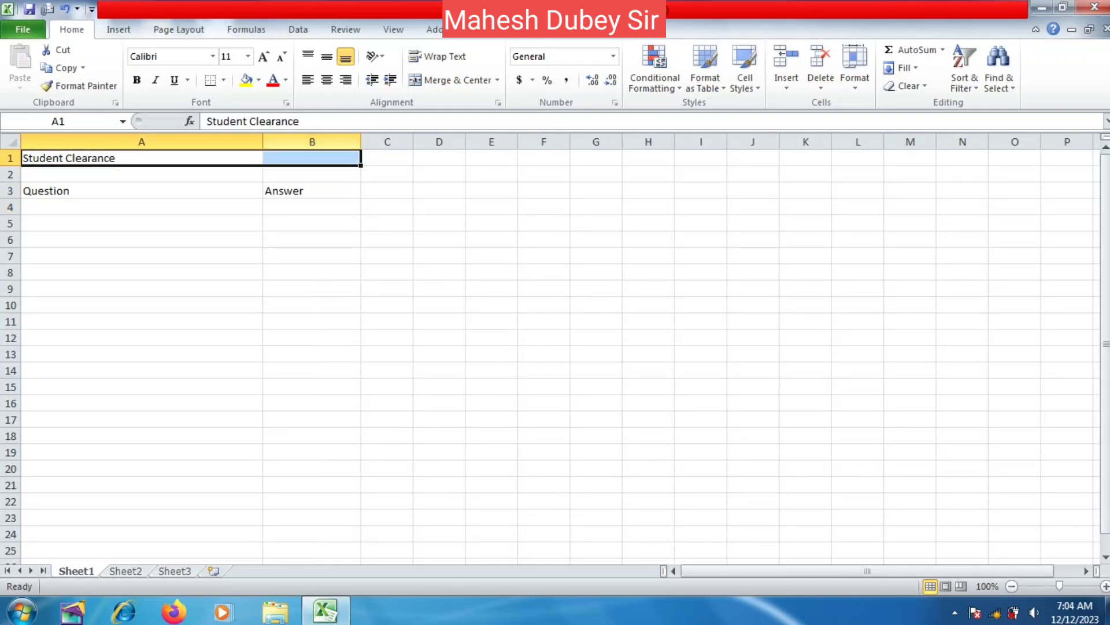
click(449, 80)
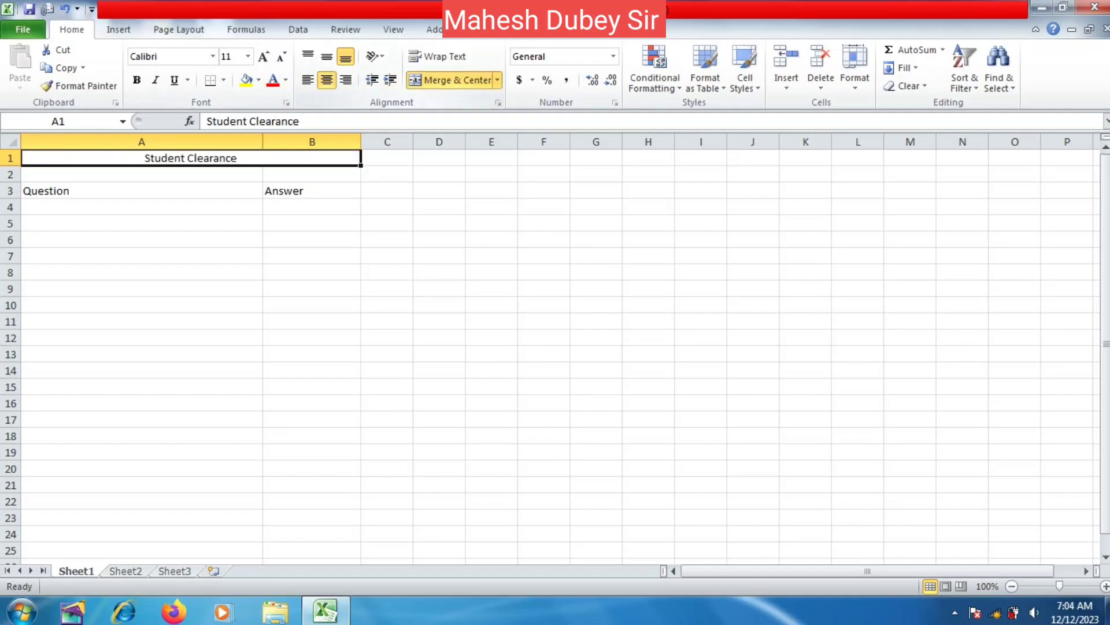
Step: Format the merged Student Clearance title with a light gray fill and bold 18-point text
click(258, 80)
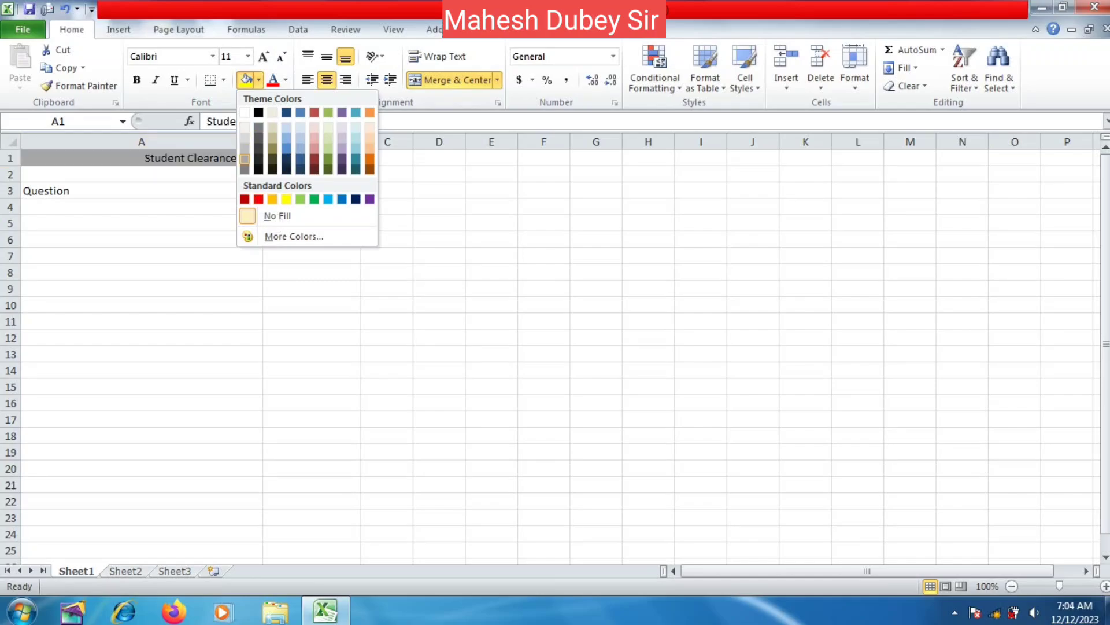
click(245, 137)
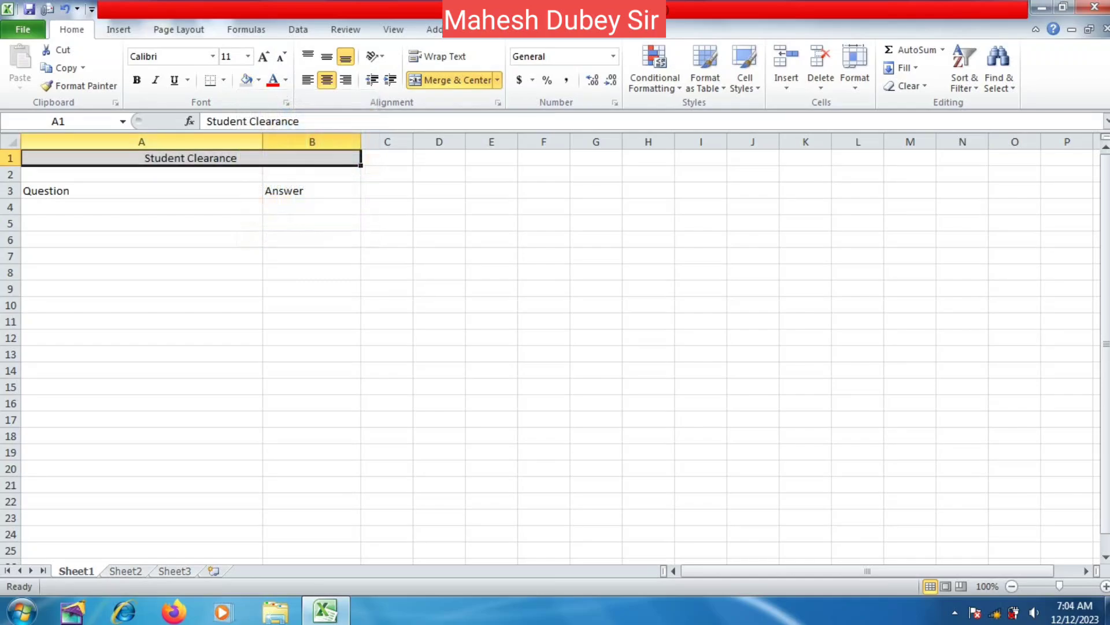
click(264, 57)
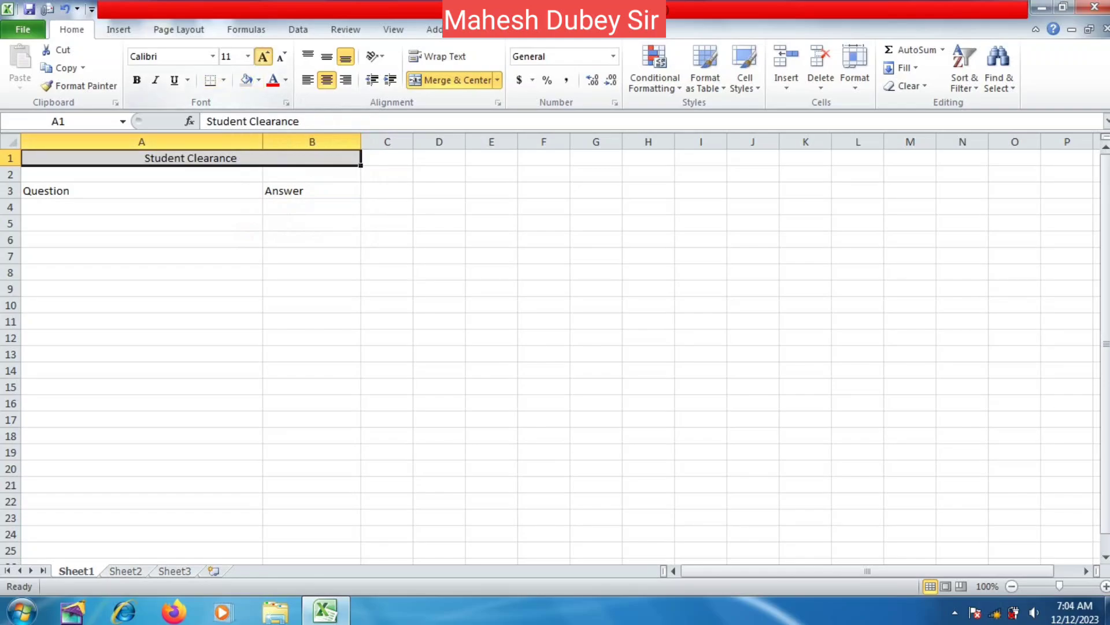
click(263, 57)
click(263, 56)
click(264, 57)
click(137, 80)
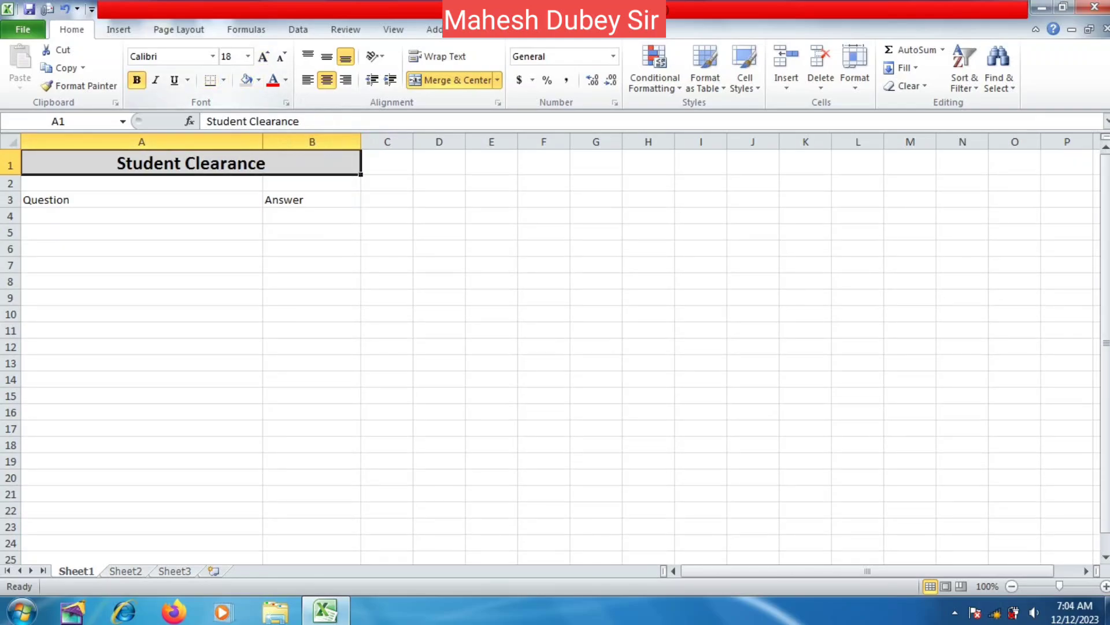
Step: Format the Question and Answer headers in A3:B3 with a light orange fill and bold 14-point text
drag(141, 200, 313, 200)
click(258, 80)
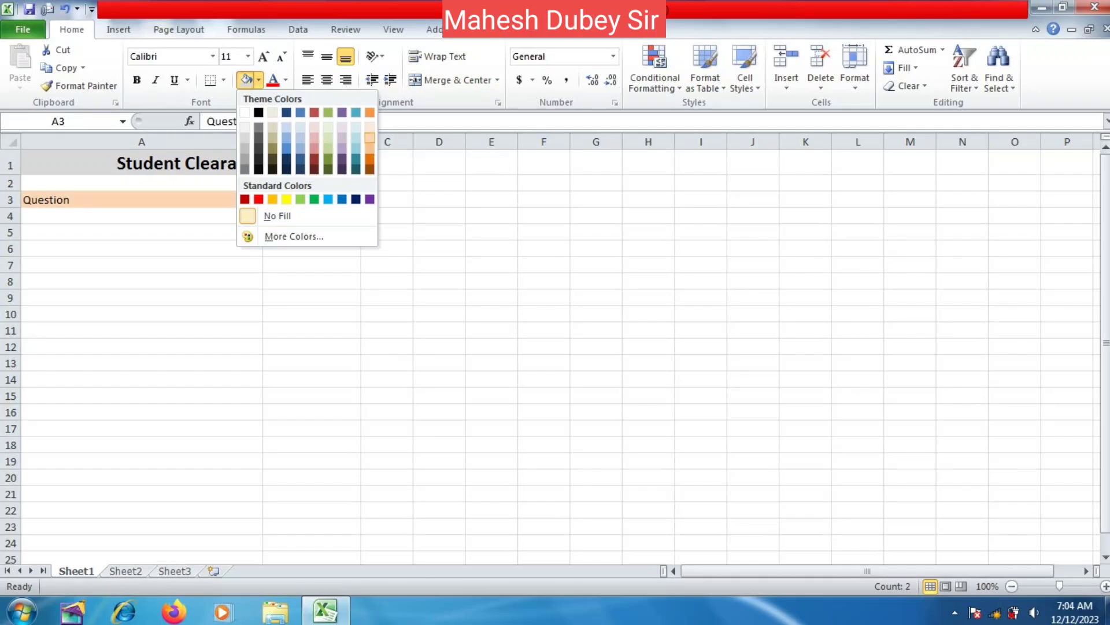
click(370, 138)
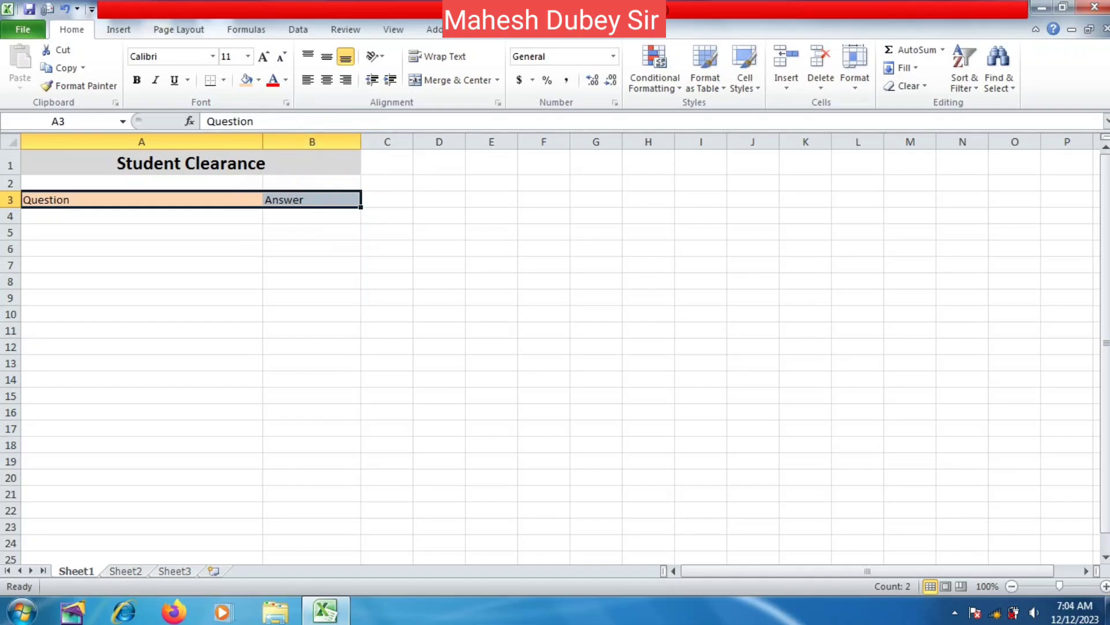
click(137, 80)
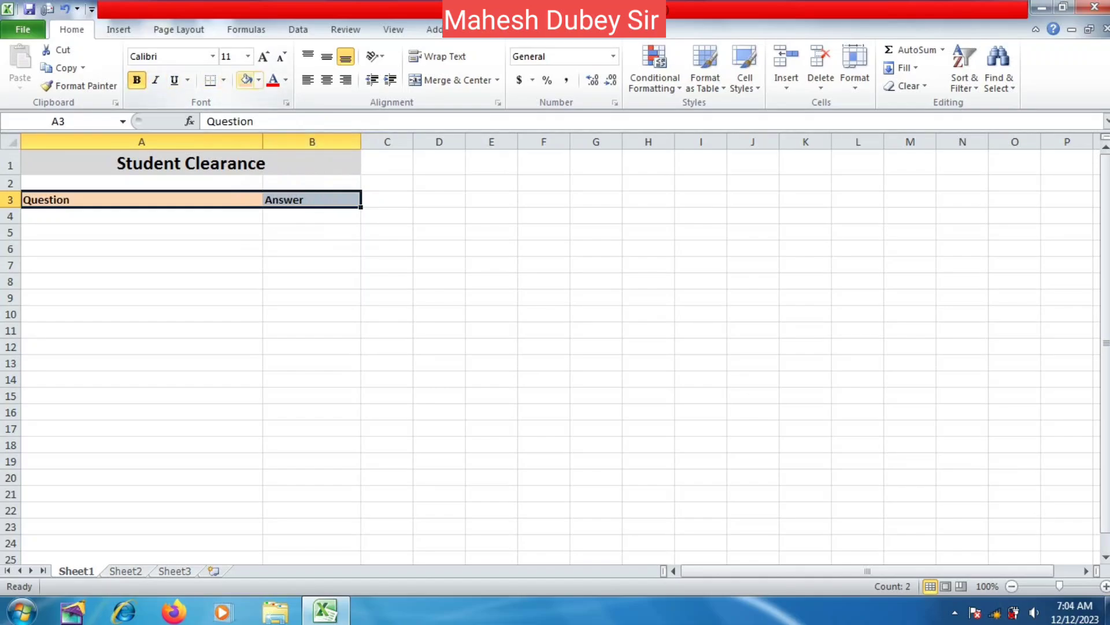
click(263, 56)
click(263, 56)
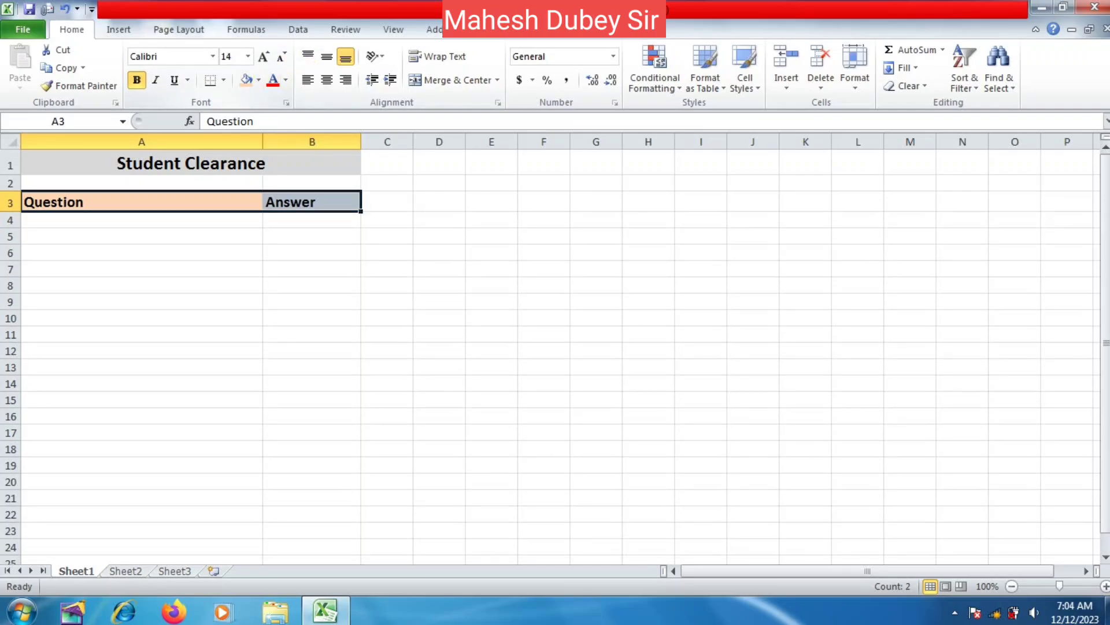
Step: Middle-align both headers in row 3 vertically, with Answer centered and Question left-aligned horizontally
click(326, 80)
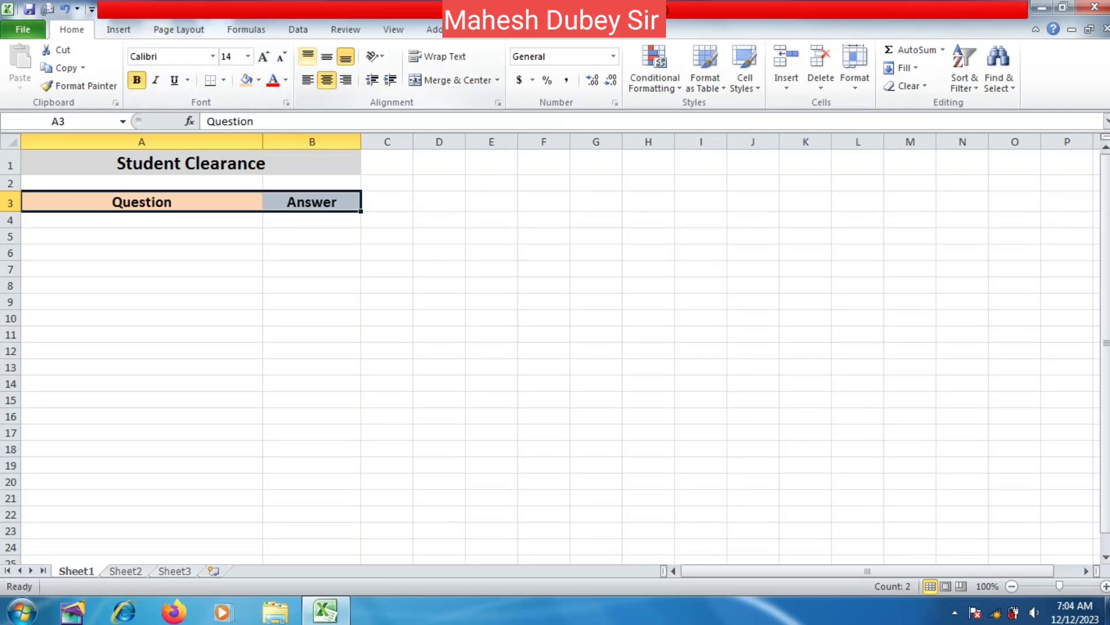
click(327, 56)
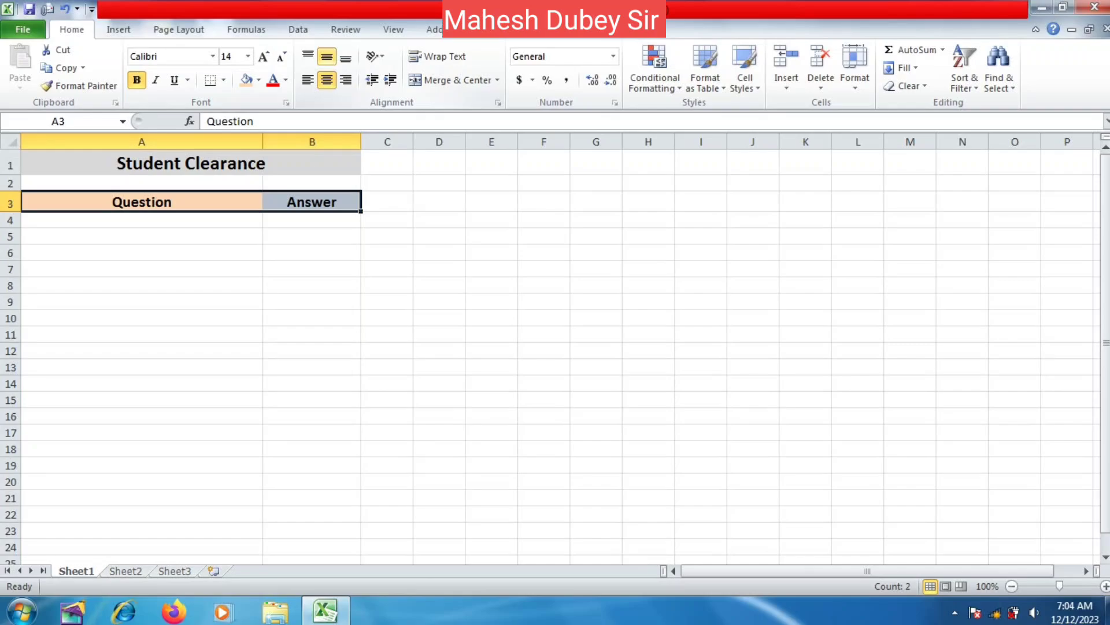
click(141, 202)
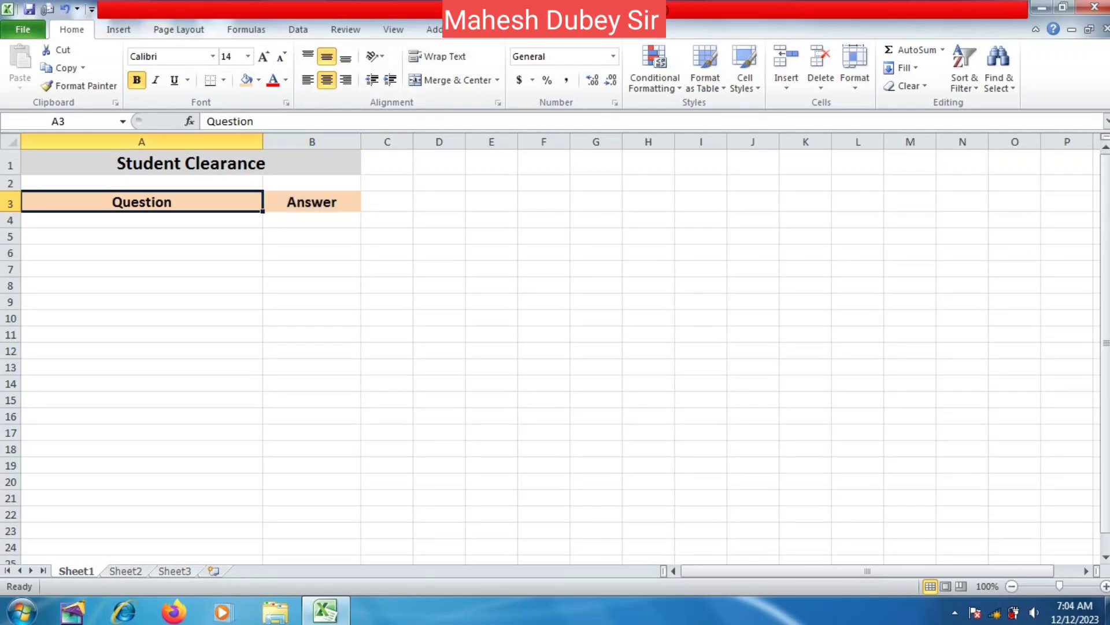
click(308, 80)
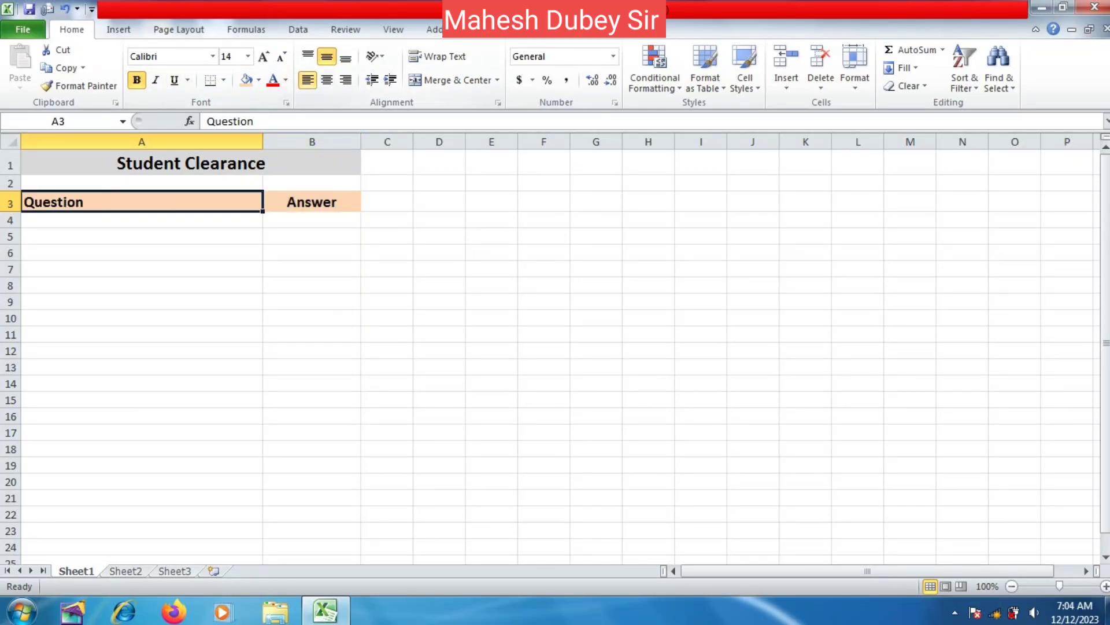
Step: Enter "Do Your Present Every Days" in A4 as the first question, dismissing the Windows color scheme prompt without changing the scheme
click(142, 236)
click(142, 219)
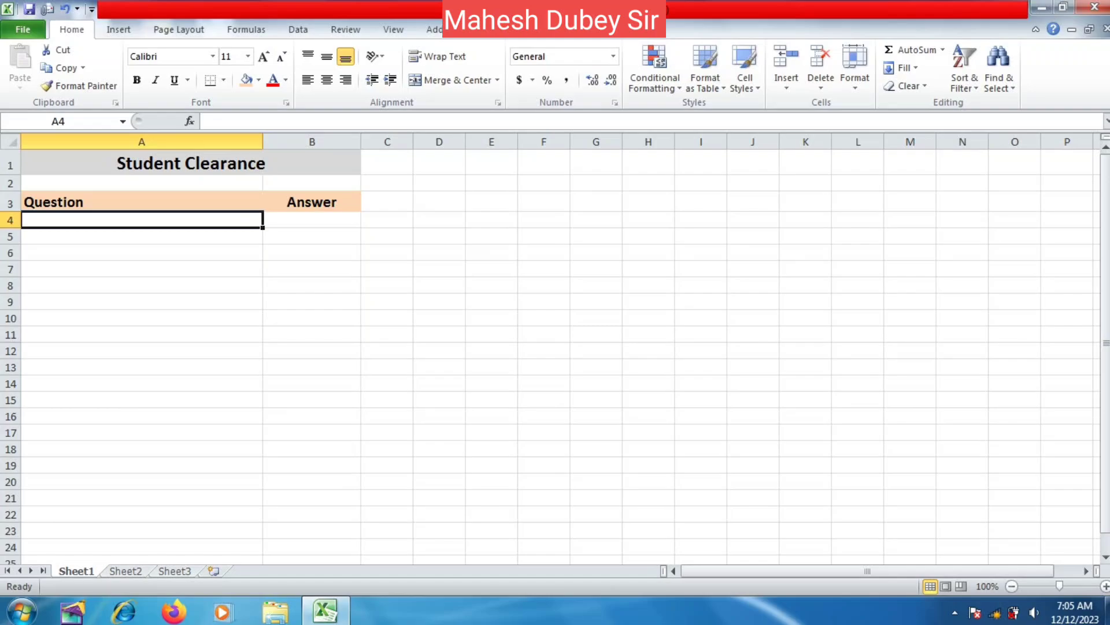
text(Dow)
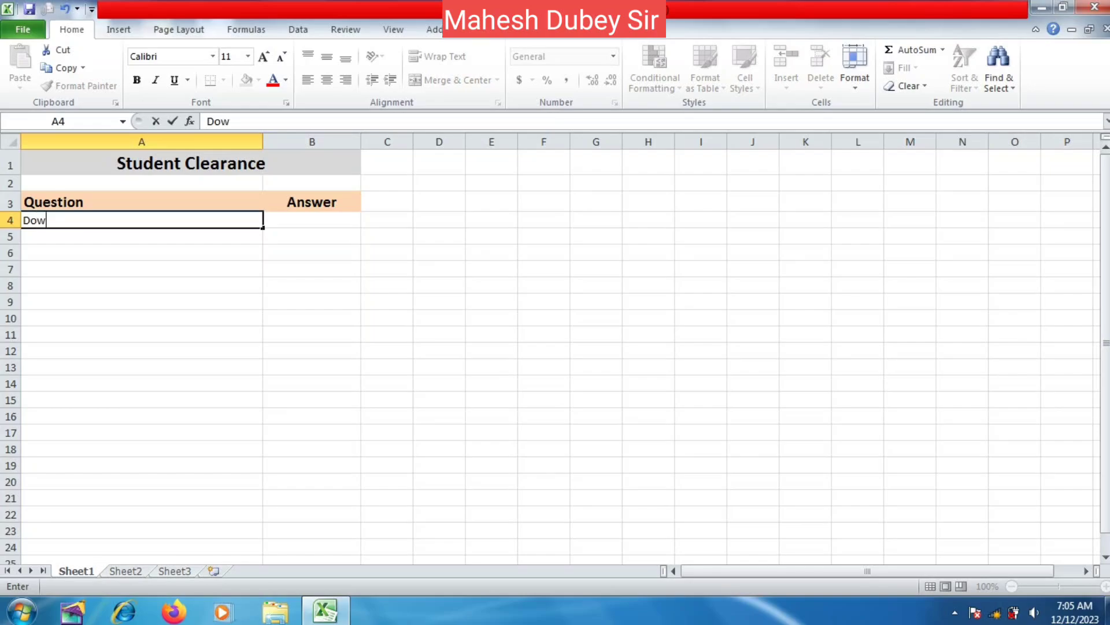
key(BackSpace)
text(Your)
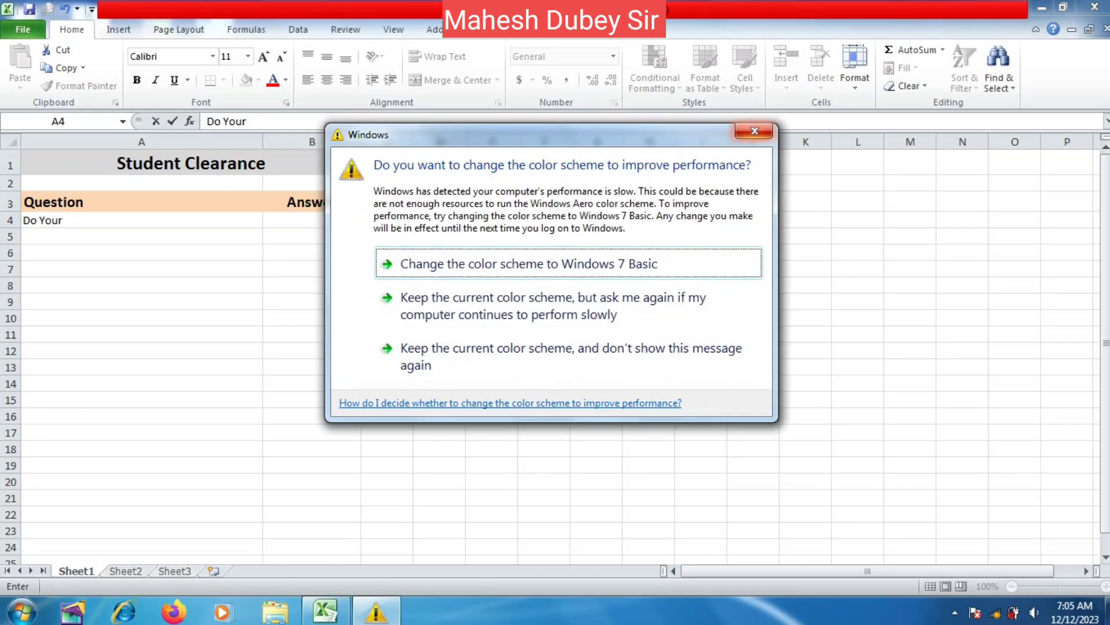
click(754, 131)
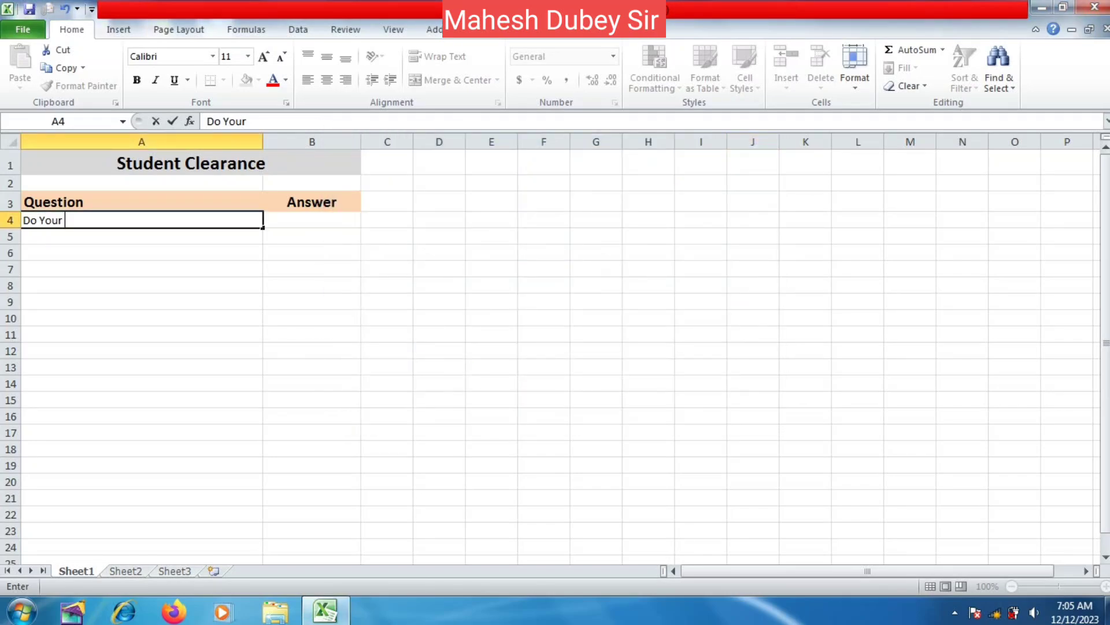
text(Present Every)
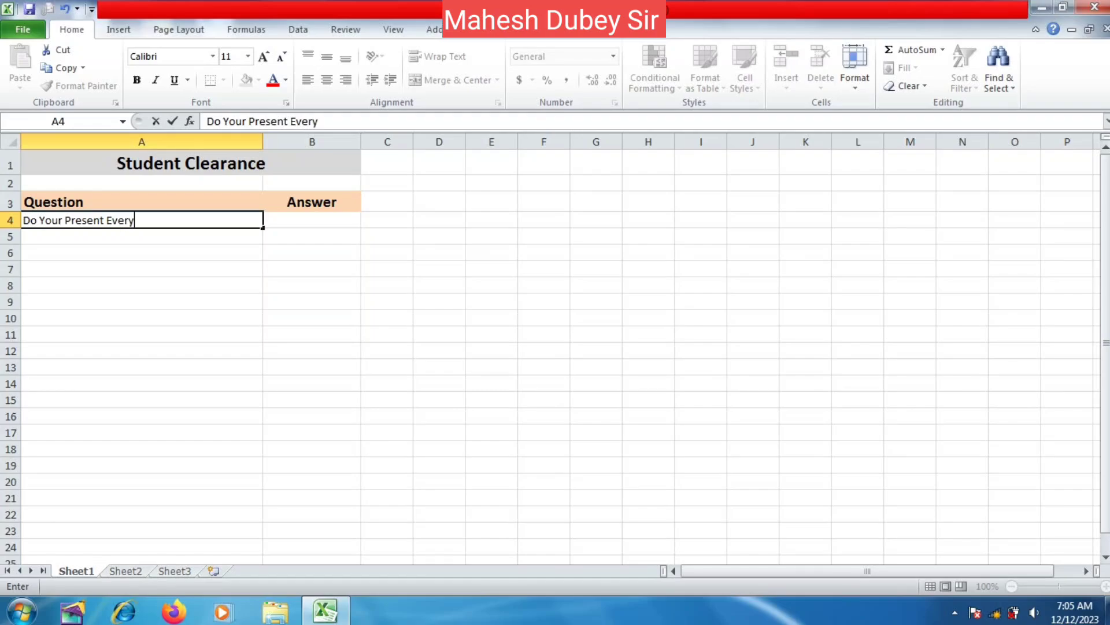
text( Day)
key(BackSpace)
text(ye)
key(BackSpace)
text(s)
key(Return)
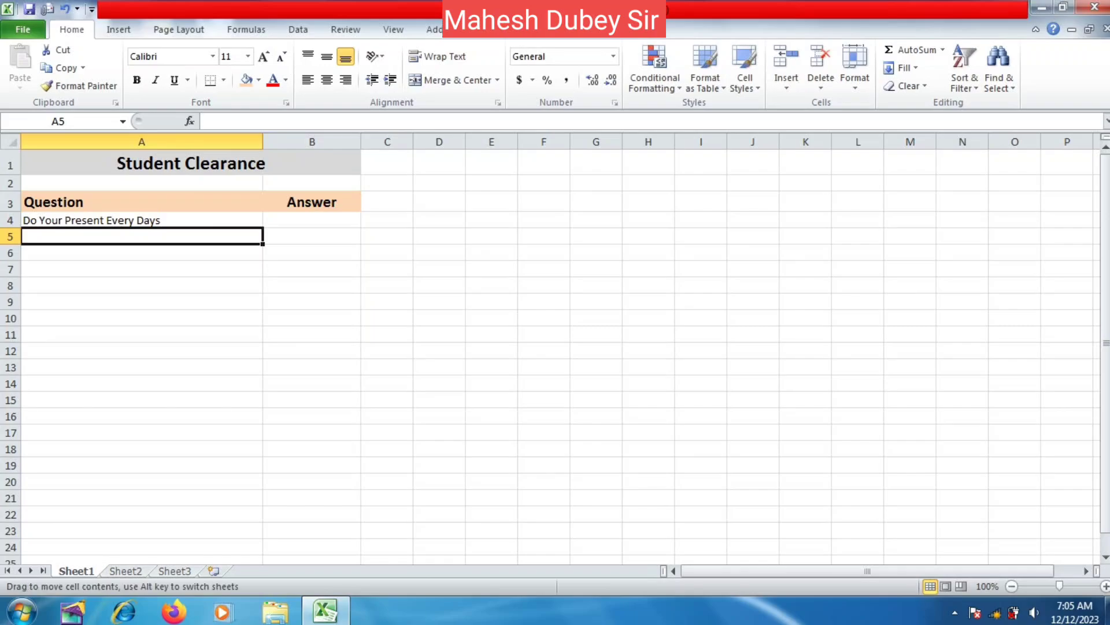
Step: Add a question mark to the end of the question in A4
click(191, 220)
click(359, 121)
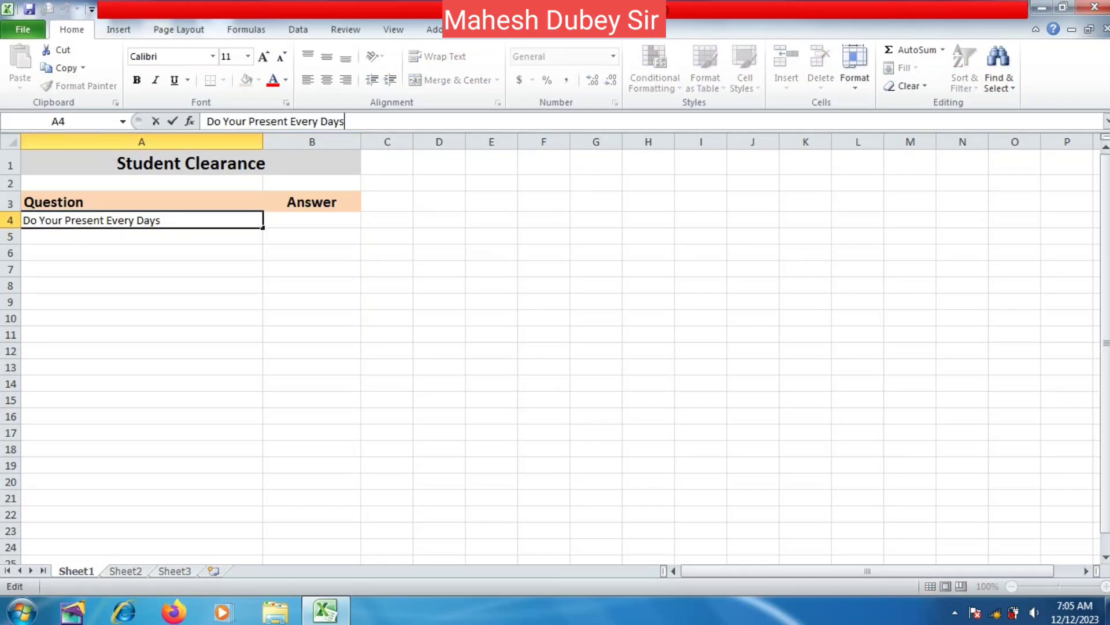
text(?)
key(Return)
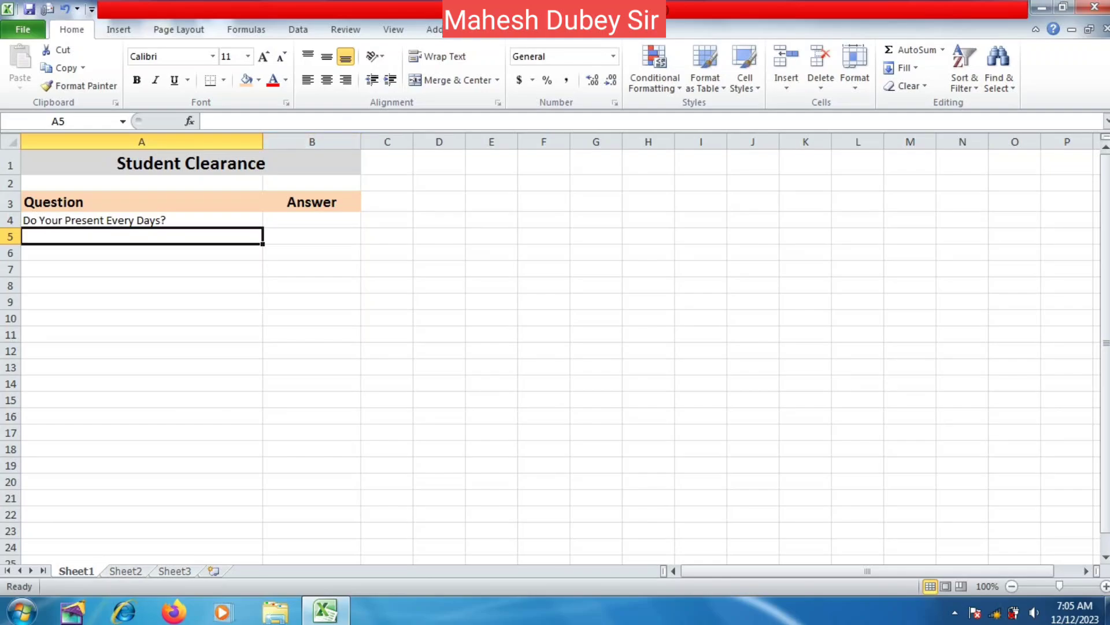
Step: Begin the second question in A5 with the words "Doy You"
text(Doy)
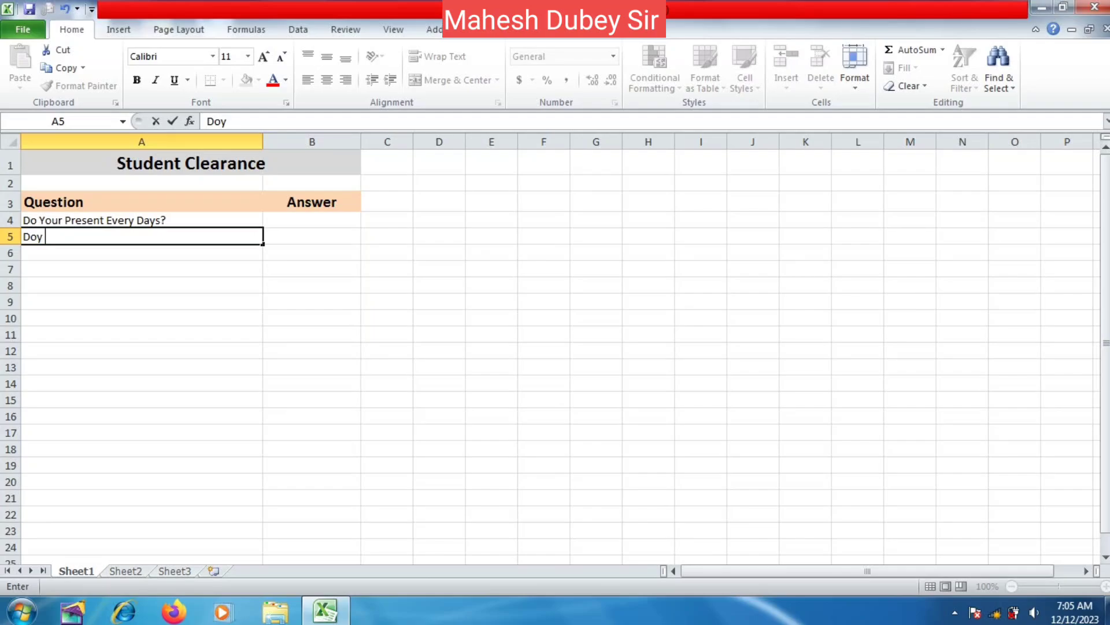
text(Your)
key(BackSpace)
Step: Correct "Your" to "You" in the A4 question so it reads "Do You Present Every Days?"
click(141, 220)
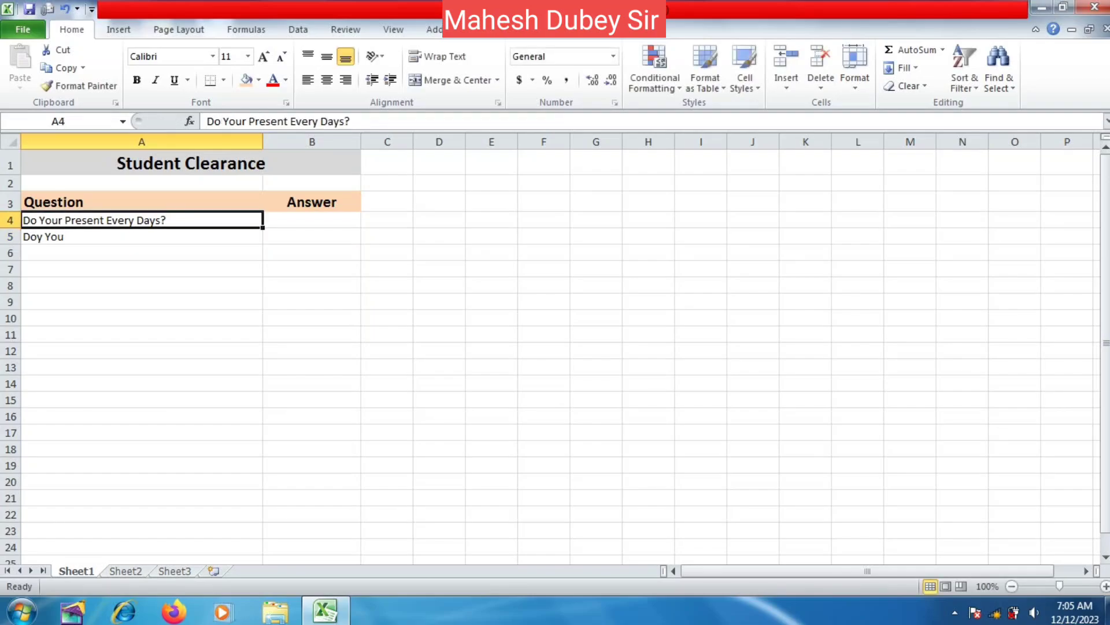
click(245, 122)
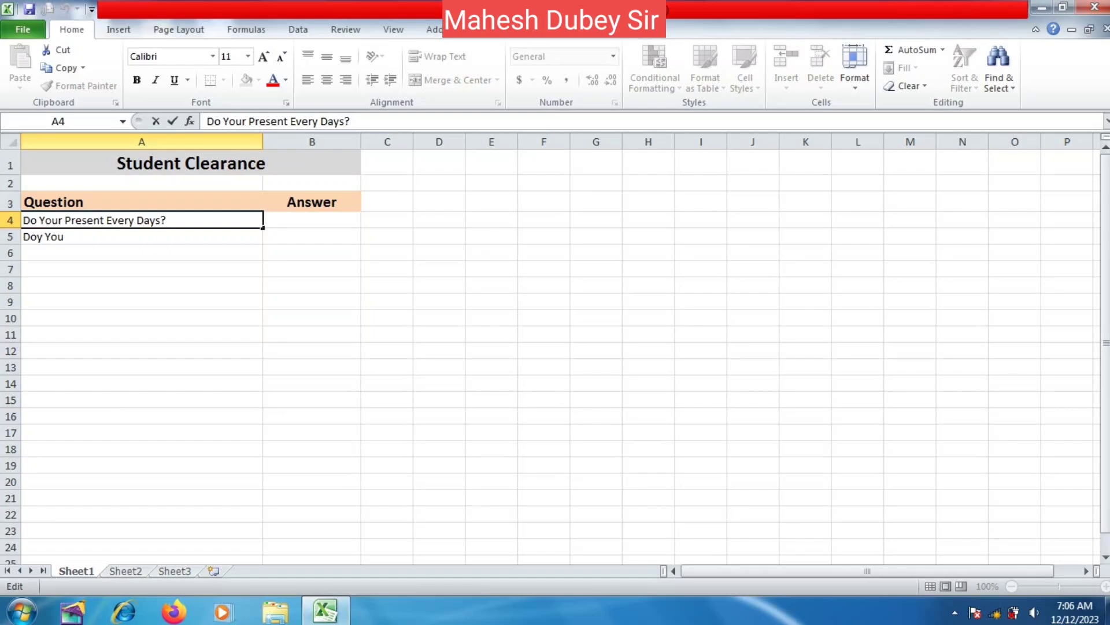
key(Delete)
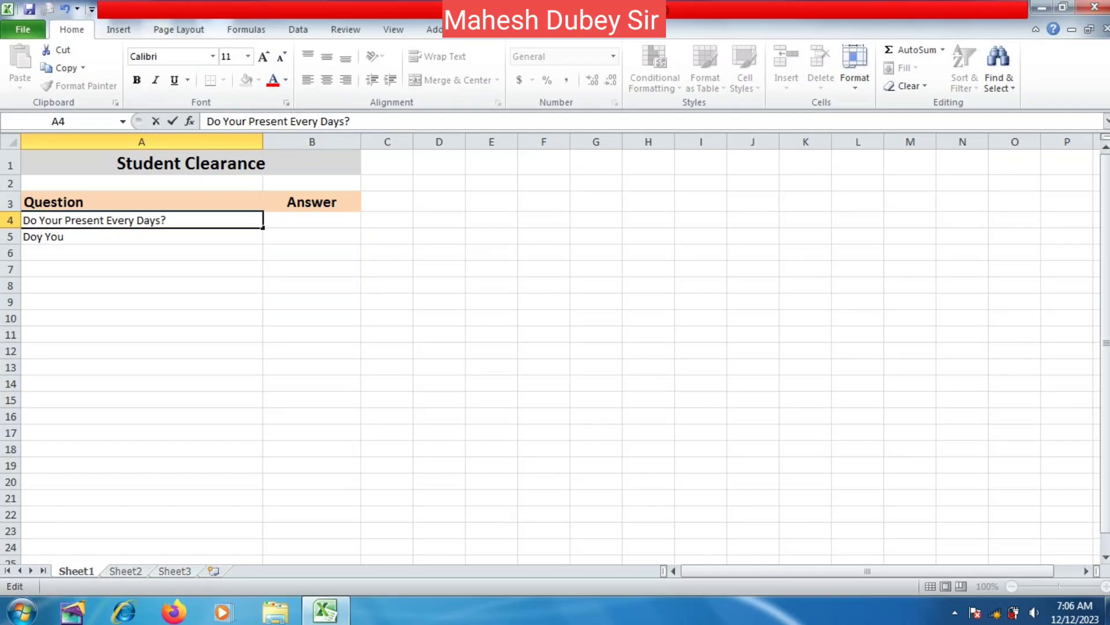
key(BackSpace)
key(Return)
Step: Complete the question in A5 by adding "Read a lot?" to the existing text
key(Down)
key(Up)
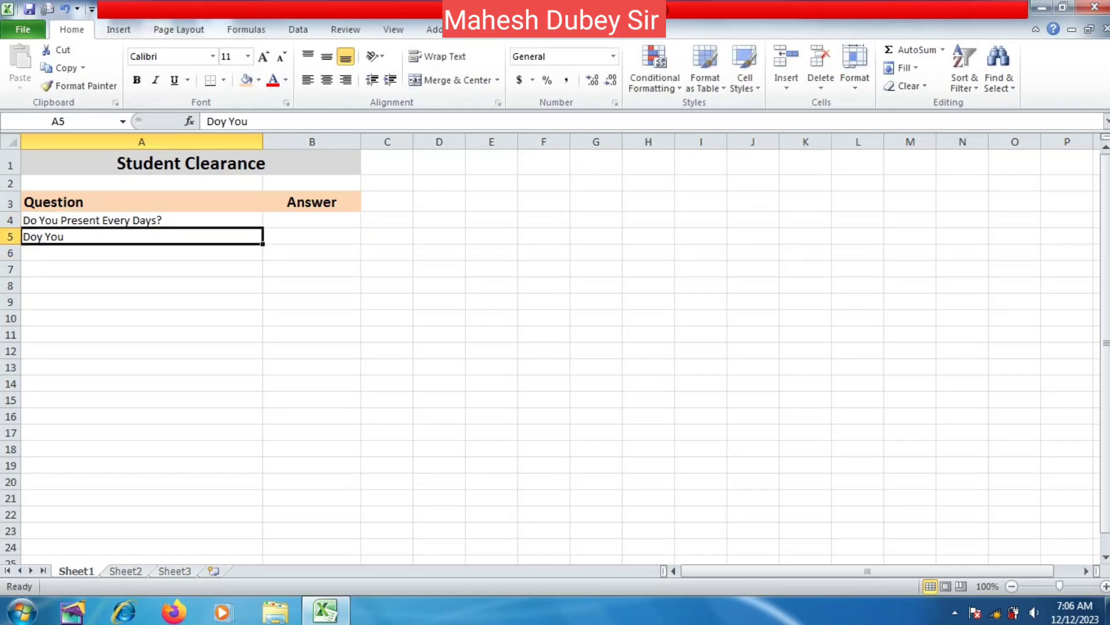
key(F2)
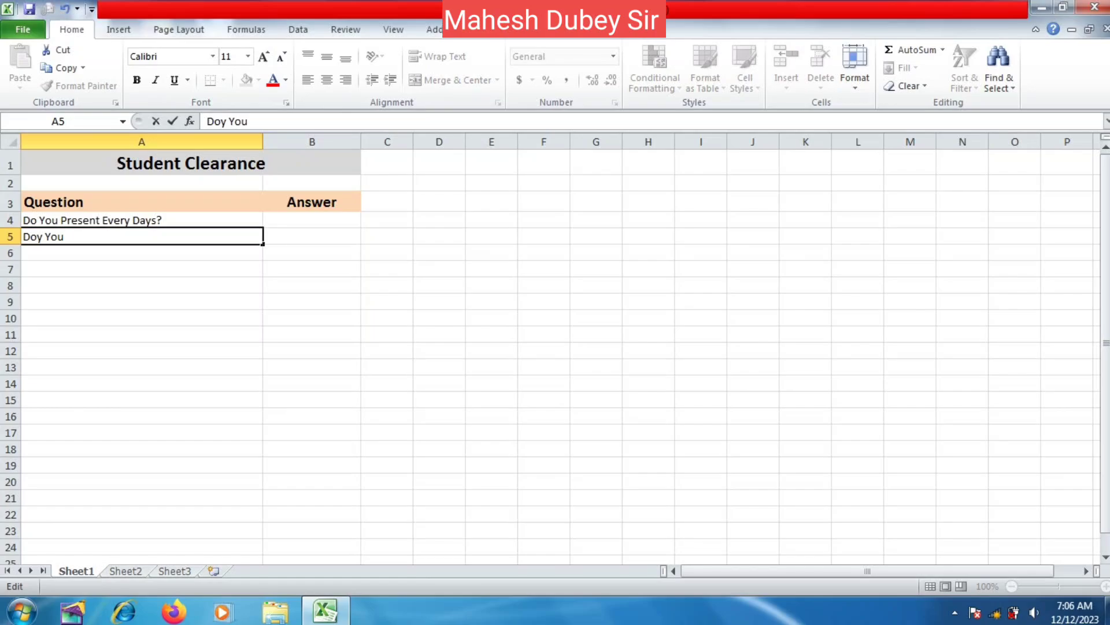
text(Read a lot?)
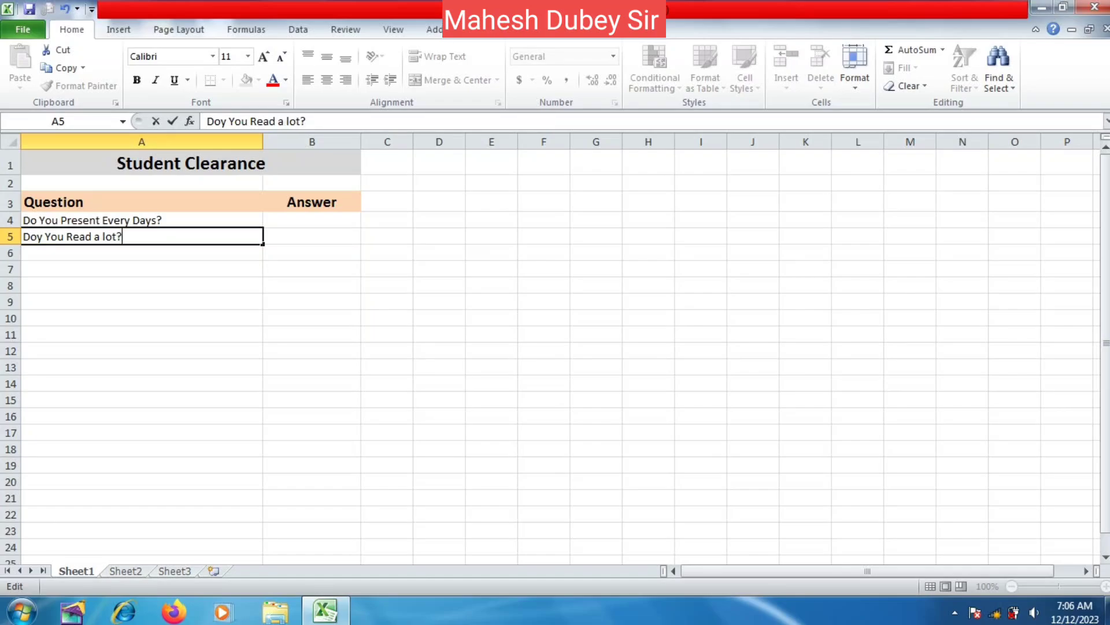
key(Return)
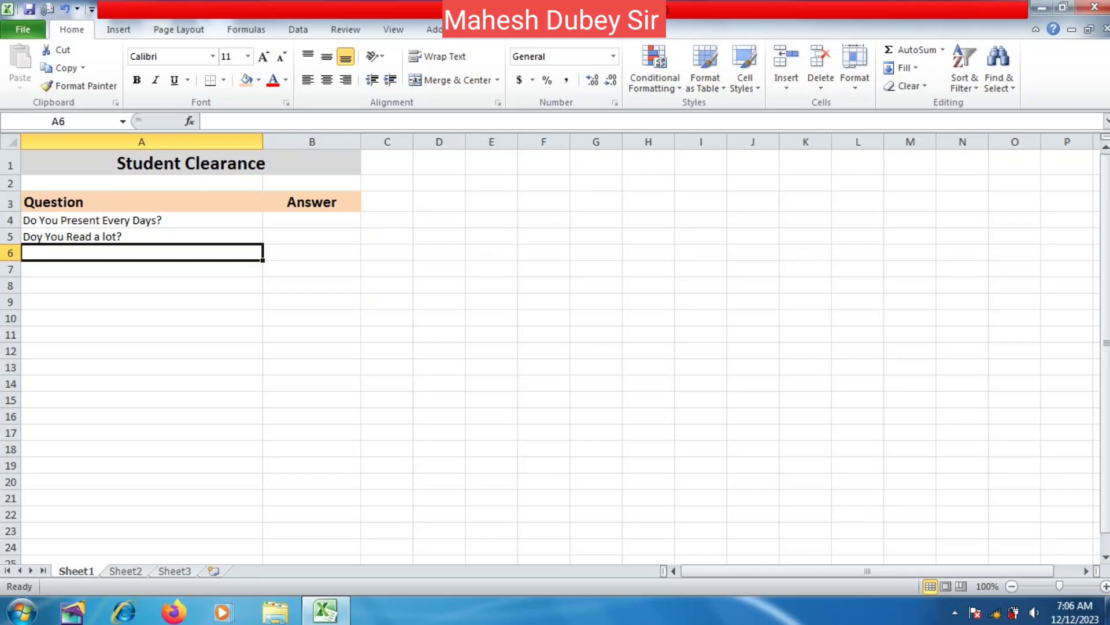
Step: Enter "Doy you have a hobby?" in A6 as the third question
text(Doy)
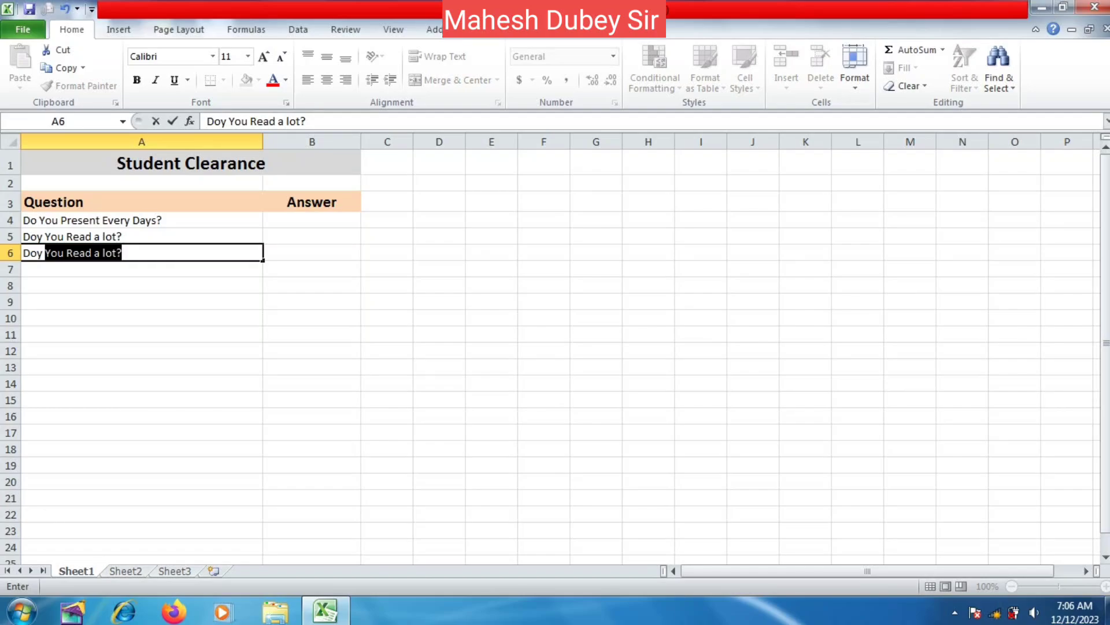
text( you have)
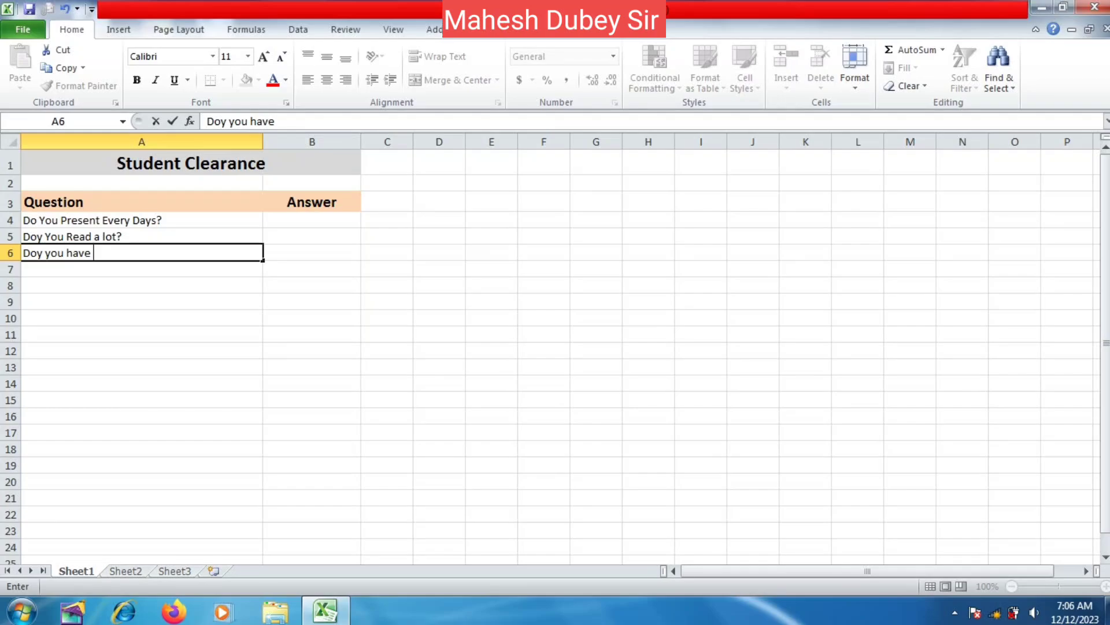
text( a Ho)
key(BackSpace)
key(BackSpace)
text(hobby)
key(BackSpace)
text(y?)
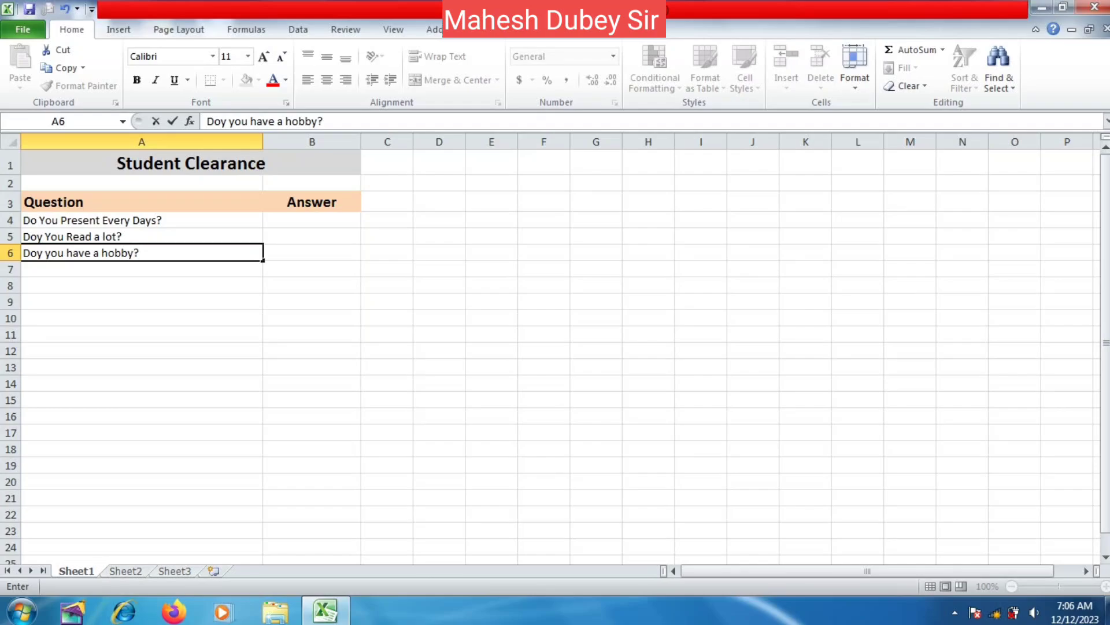
key(Return)
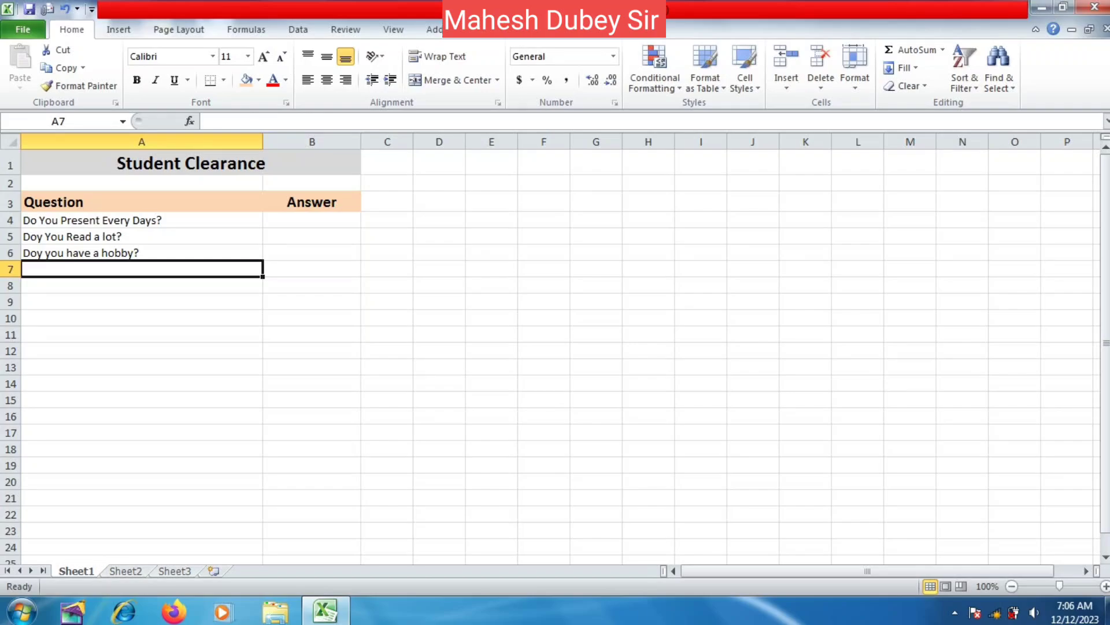
Step: Enter "Doy You runing every day?" in A7 as the fourth question
text(Do)
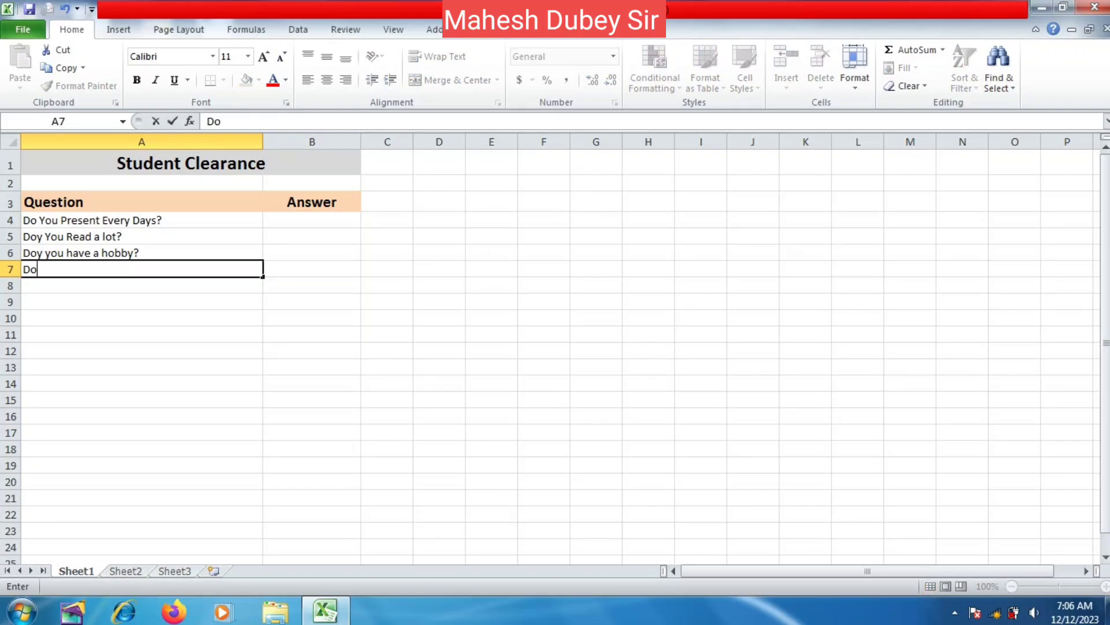
text(y You runin)
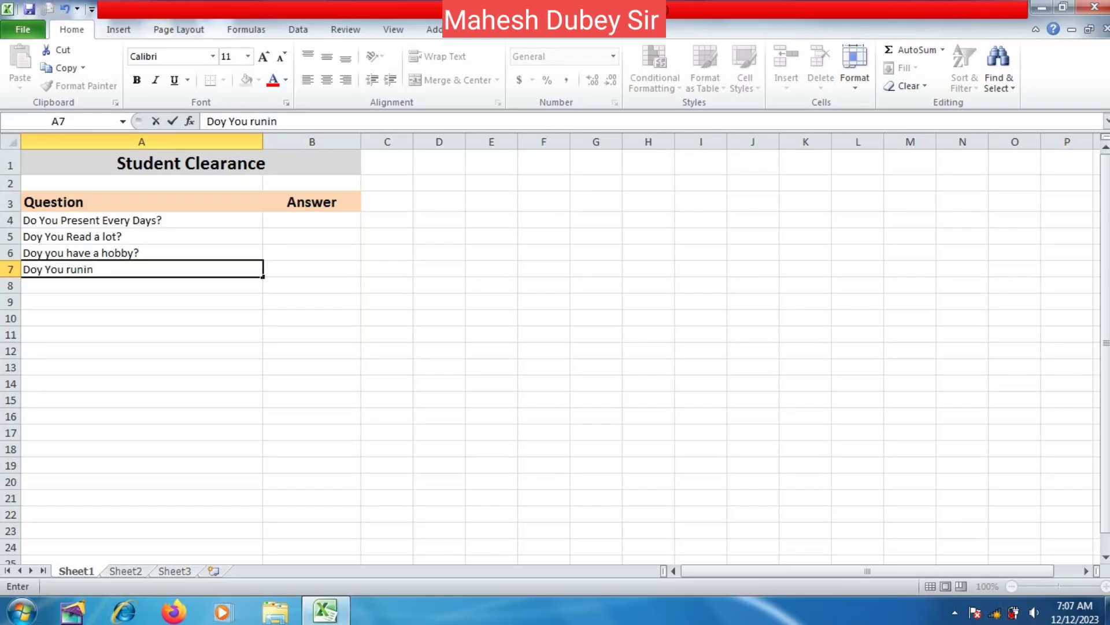
text(g every da)
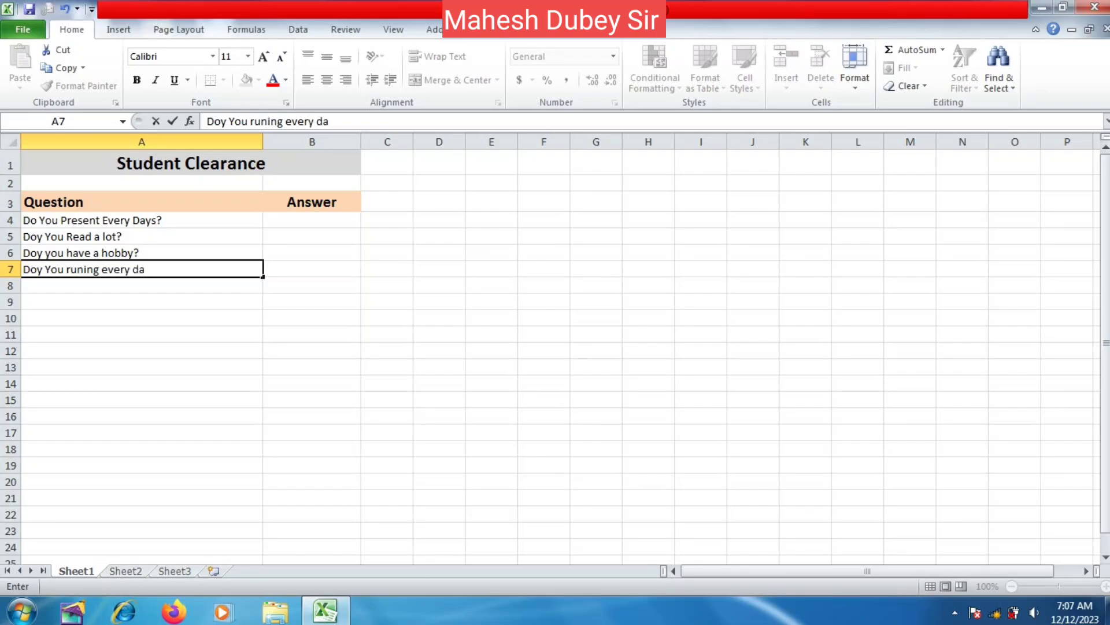
text(y?)
key(Return)
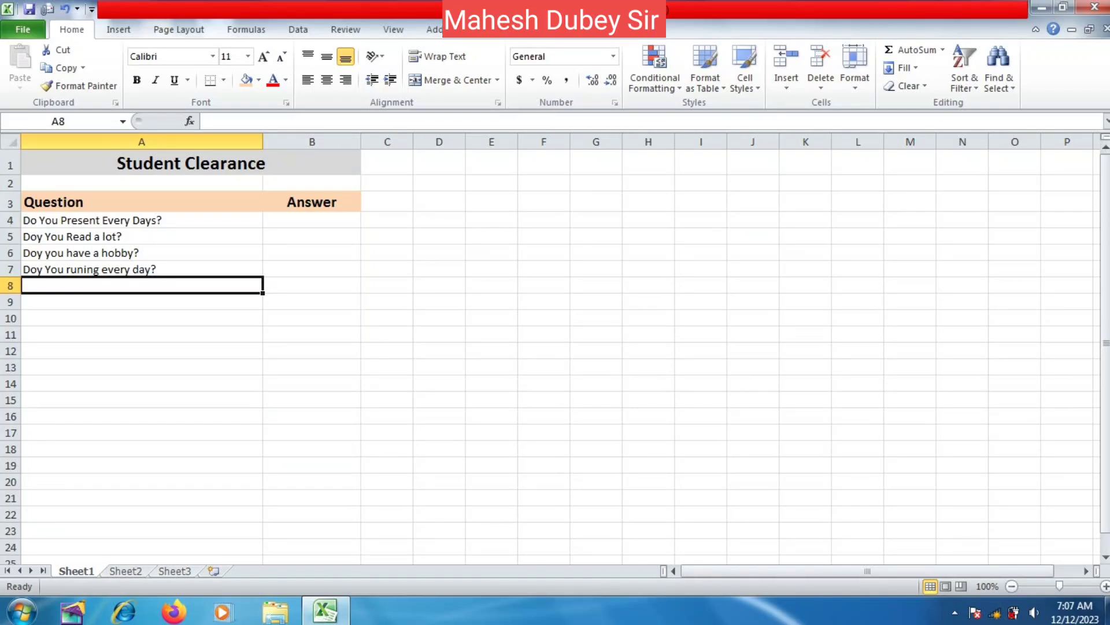
Step: Enter "Do you earn Money?" in A8 as the fifth question
text(Do)
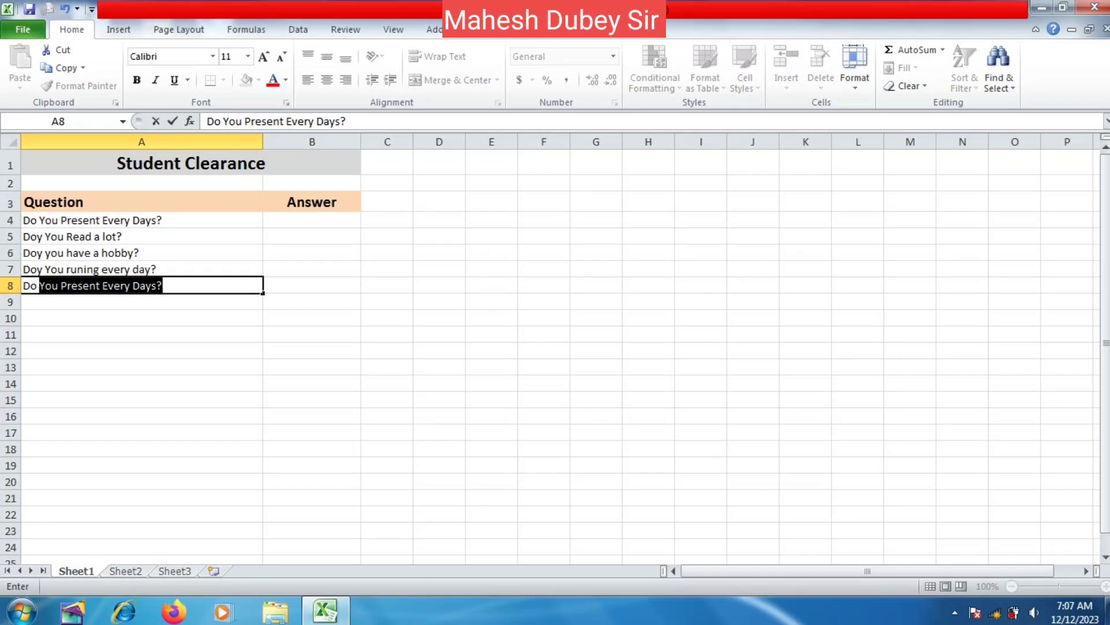
text( you er)
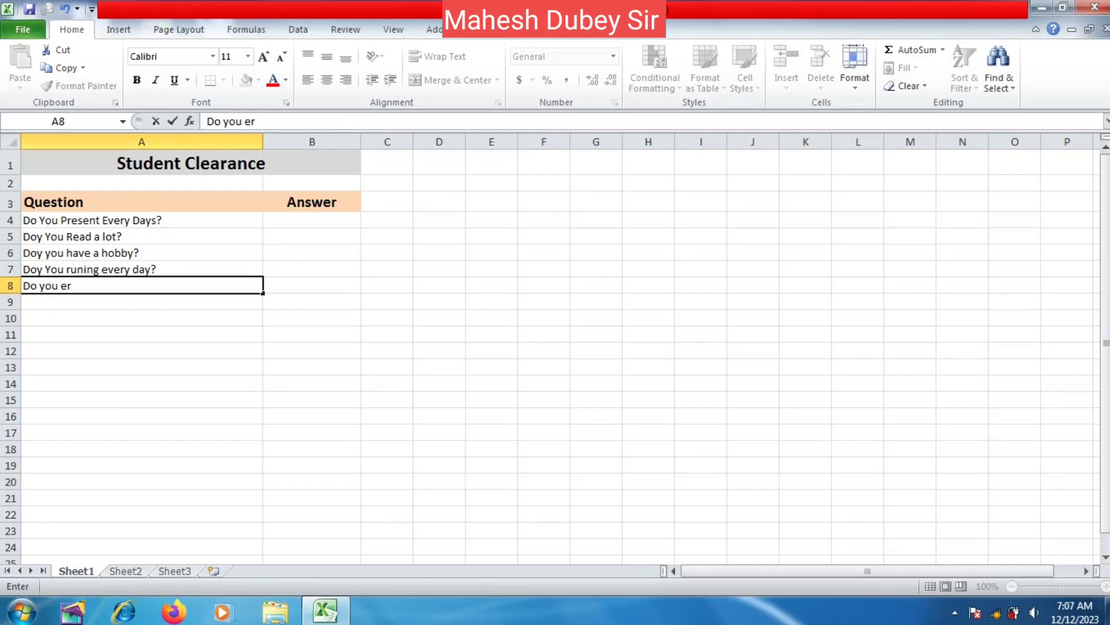
key(BackSpace)
text(arn Money?)
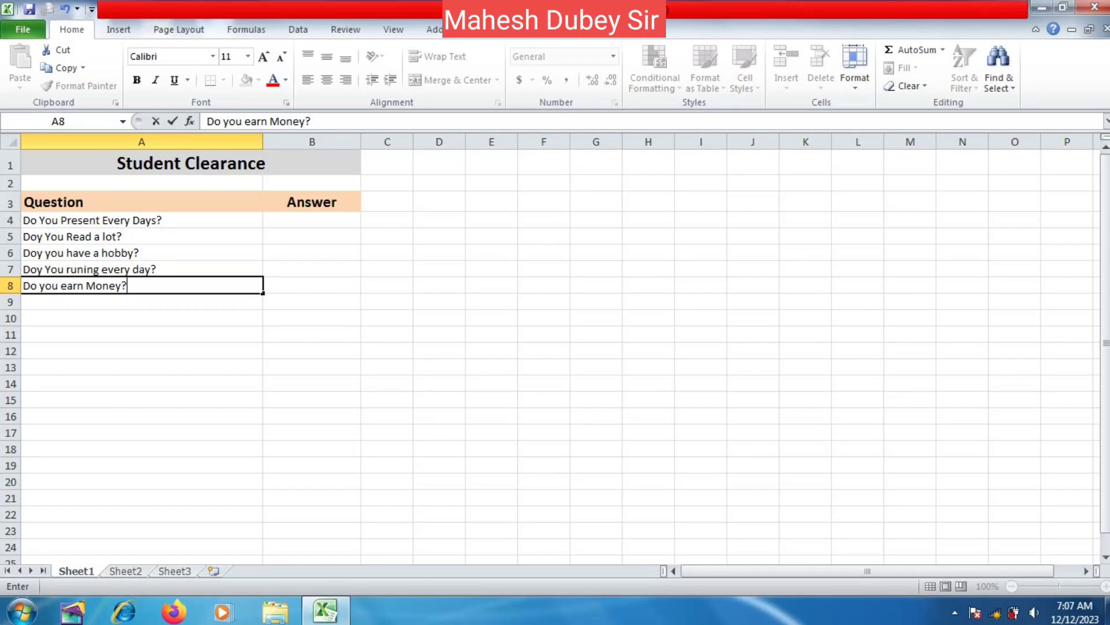
key(Up)
Step: Correct the opening words of the A7 question to "Do you", with a lowercase y
double_click(46, 270)
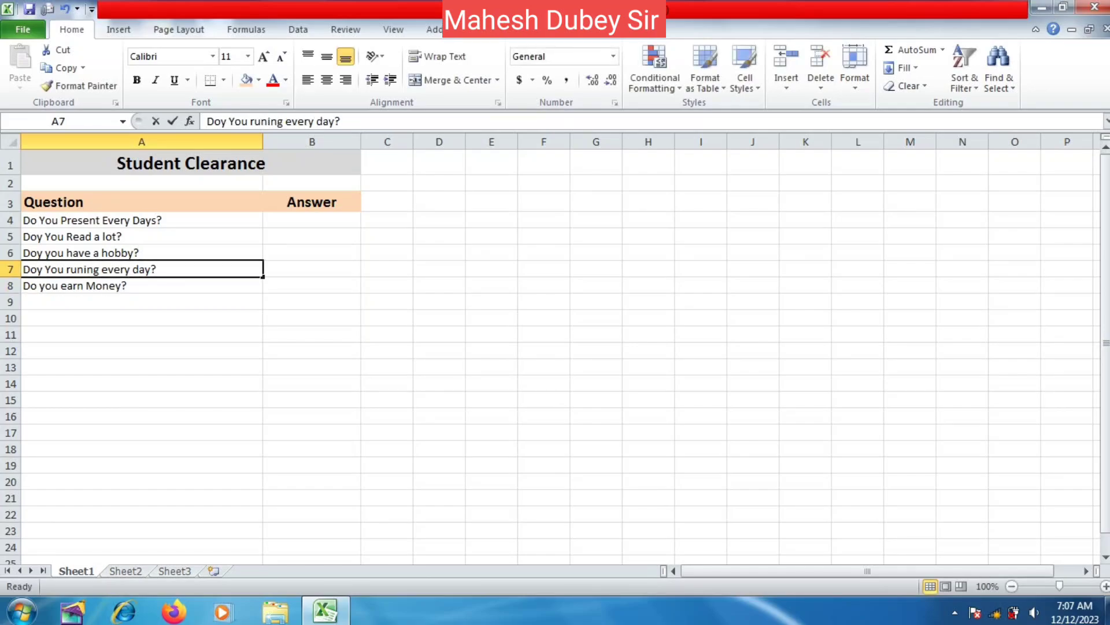
key(Left)
key(BackSpace)
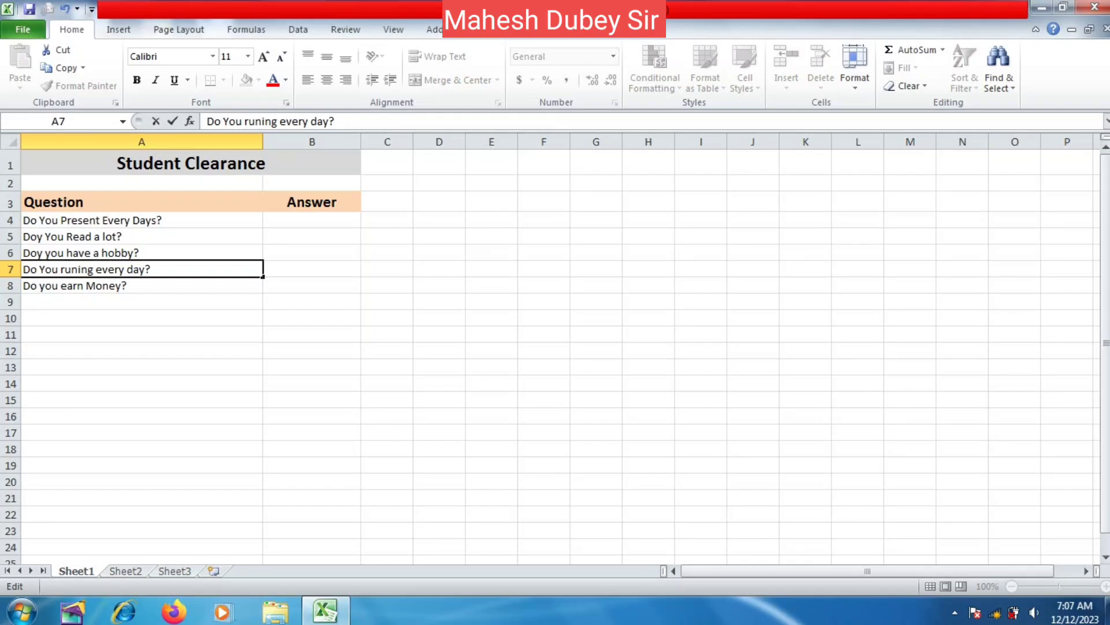
key(Delete)
key(Delete)
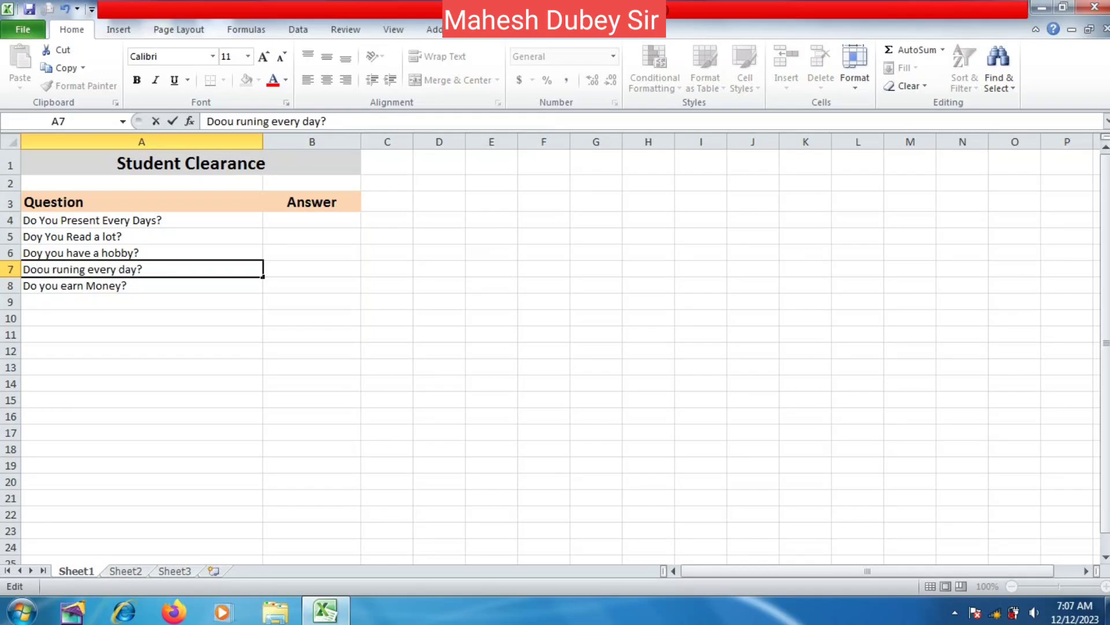
text(y)
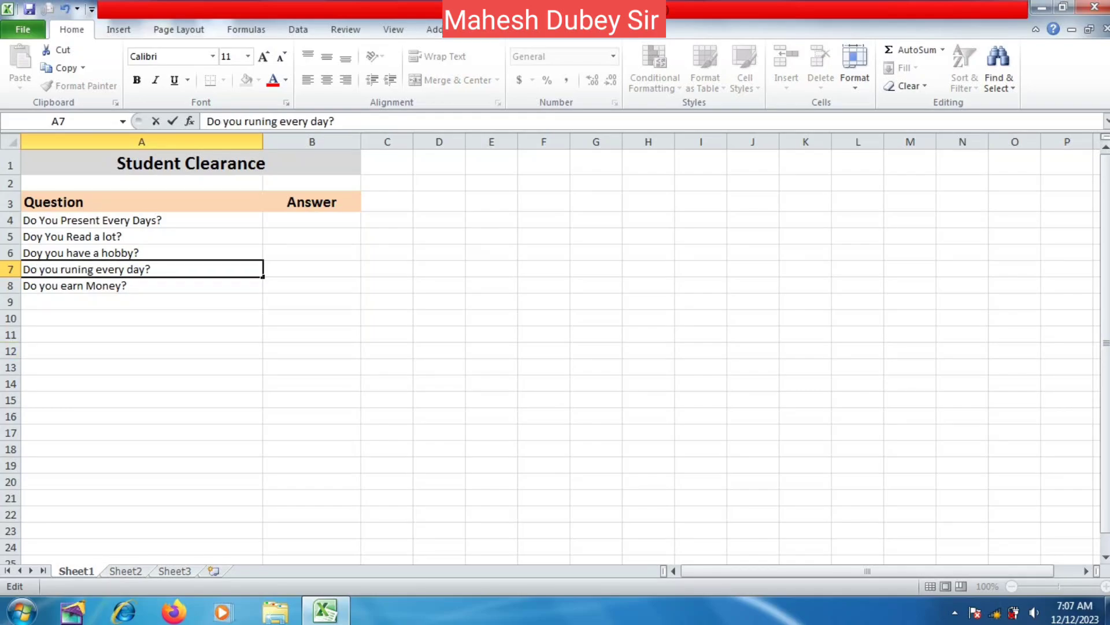
Step: Correct "Doy" to "Do" at the start of the questions in A6 and A5
click(141, 253)
click(221, 121)
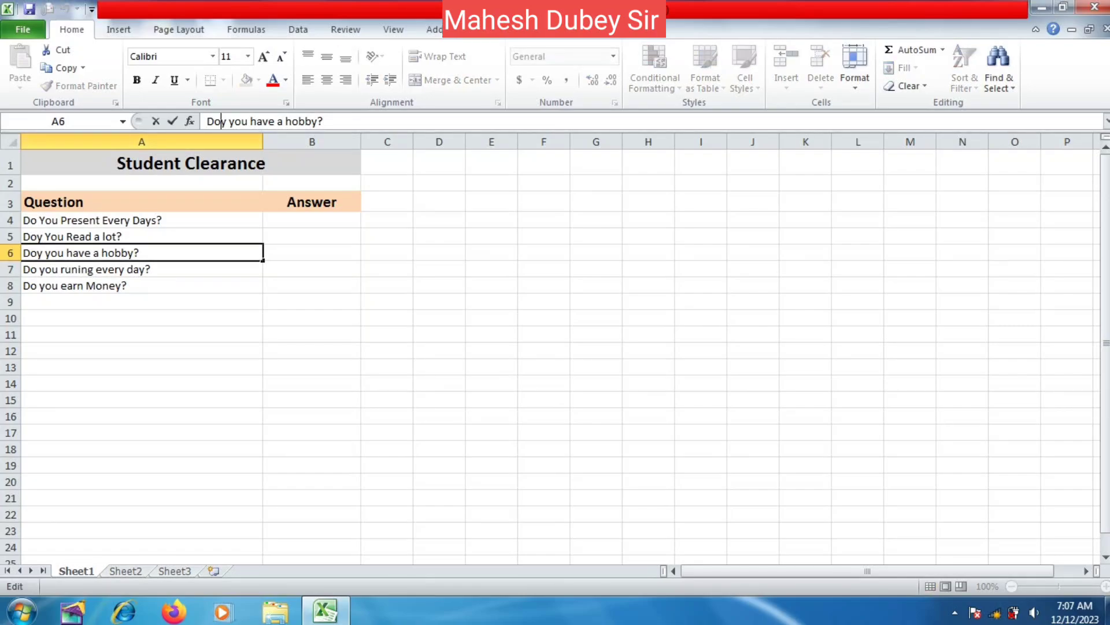
key(Delete)
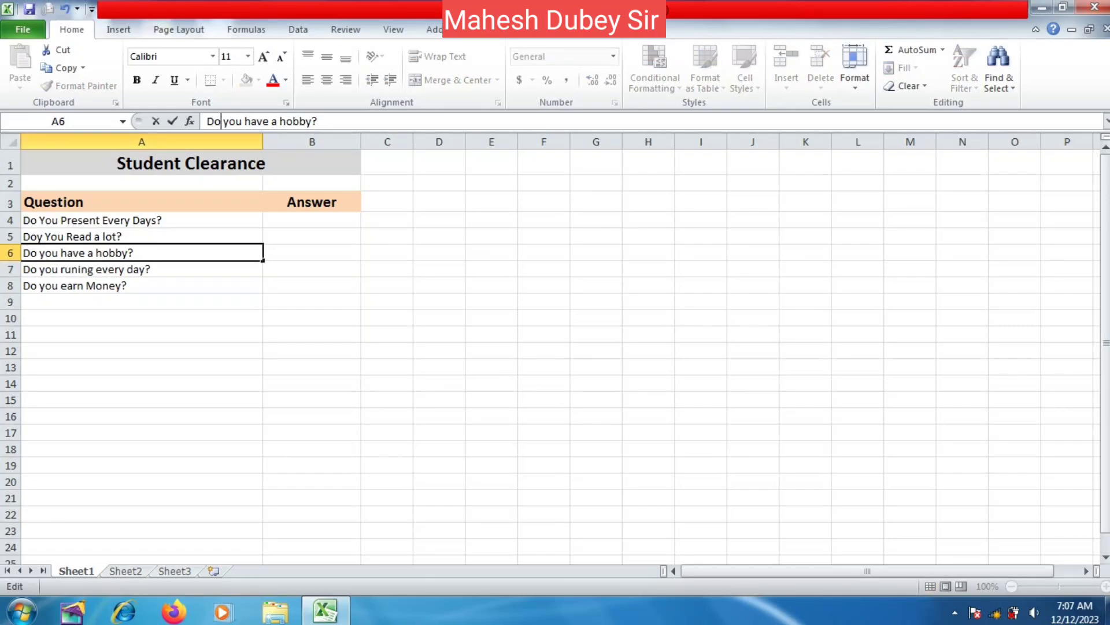
click(142, 237)
click(221, 121)
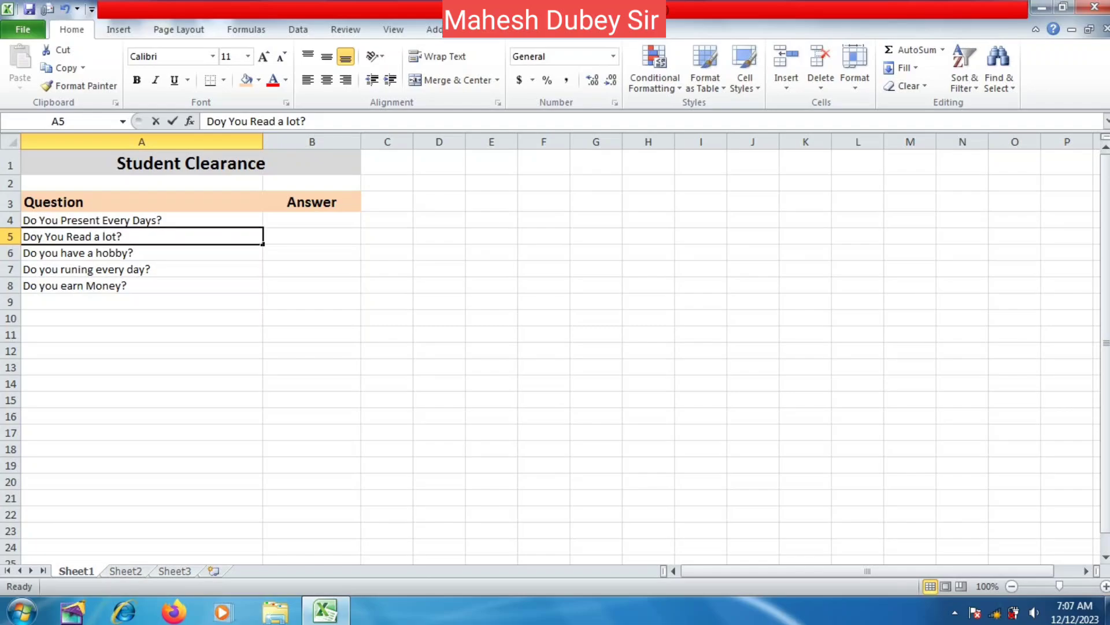
key(Delete)
key(Return)
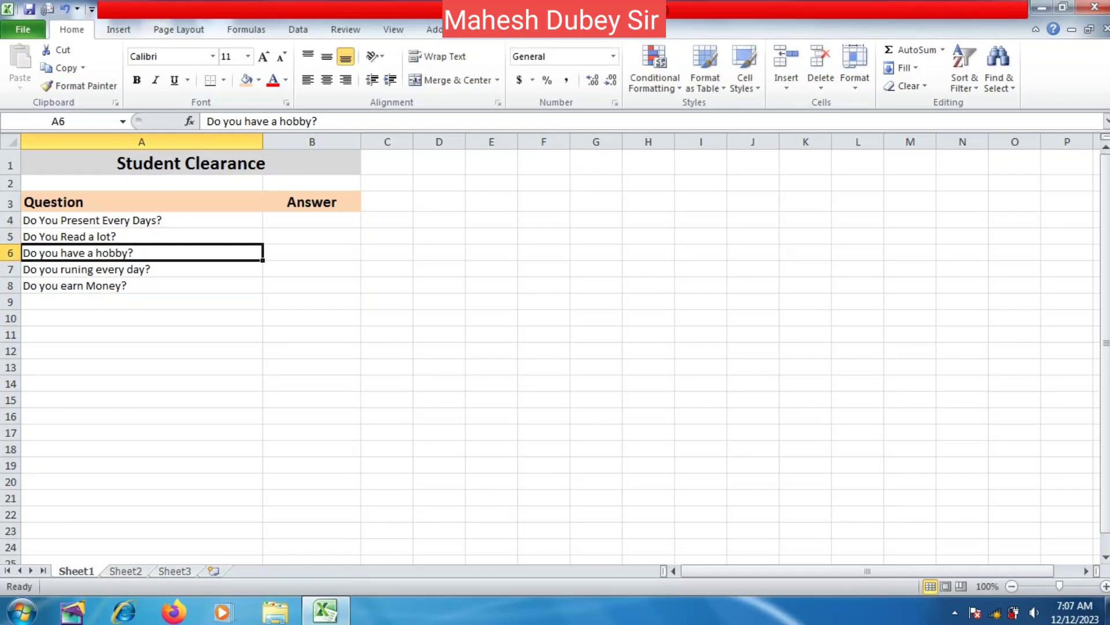
click(312, 220)
drag(313, 220, 313, 269)
click(312, 220)
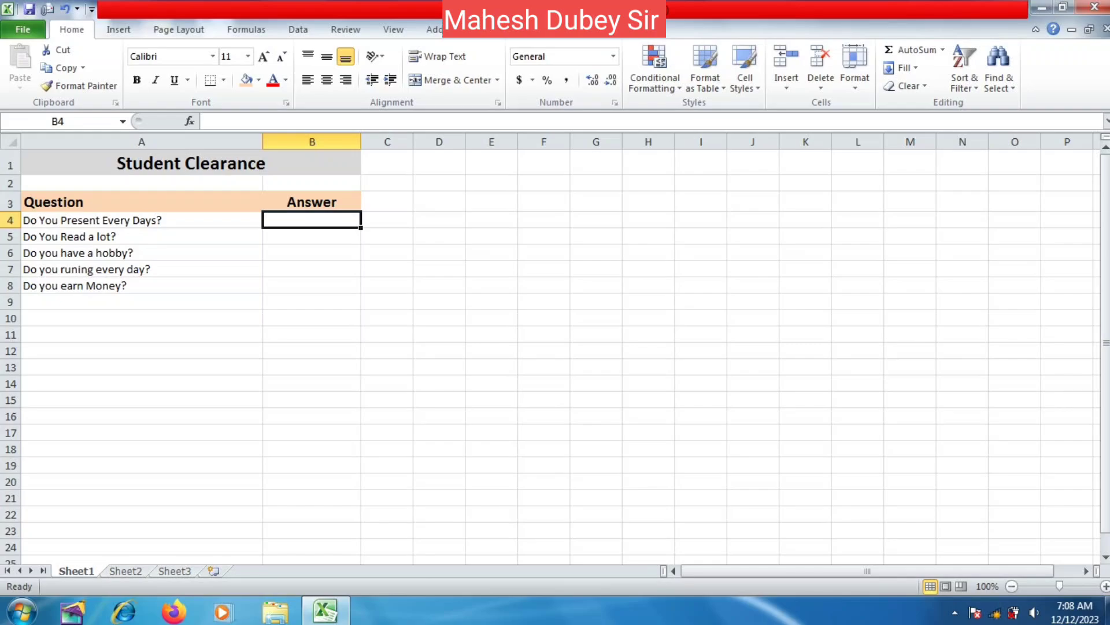
Step: Set the height of question rows 4 to 8 to 25
drag(10, 220, 11, 285)
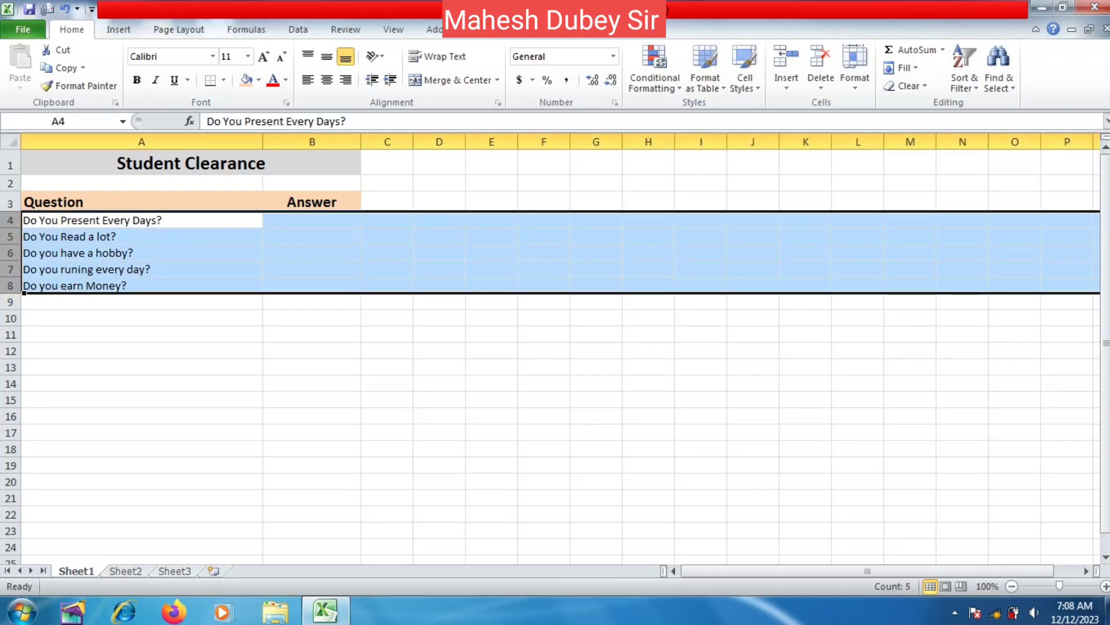
right_click(16, 292)
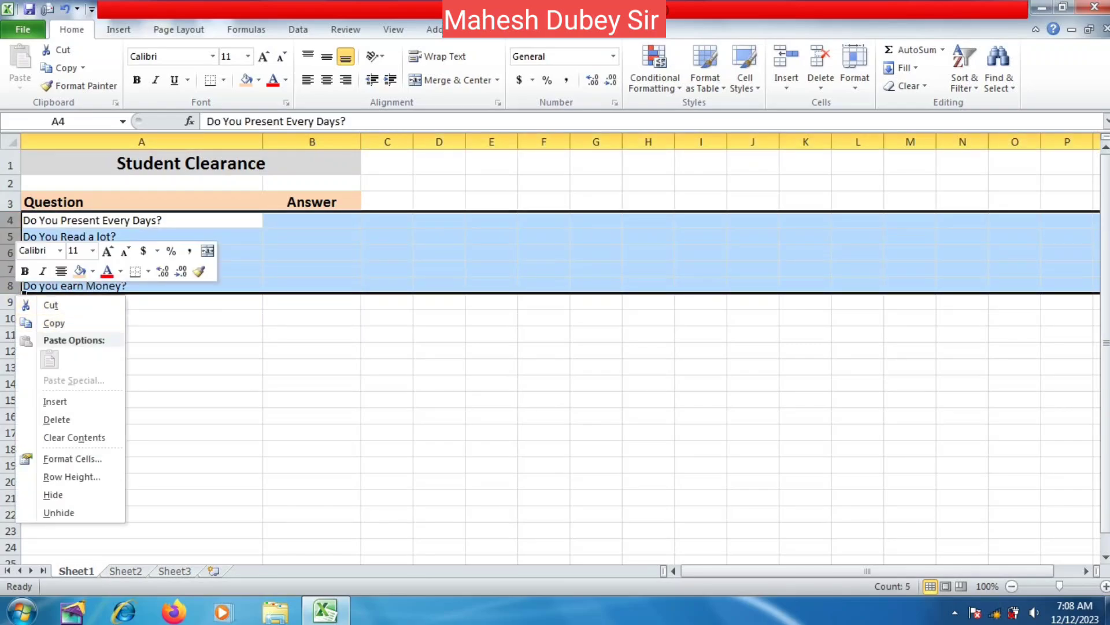
click(58, 512)
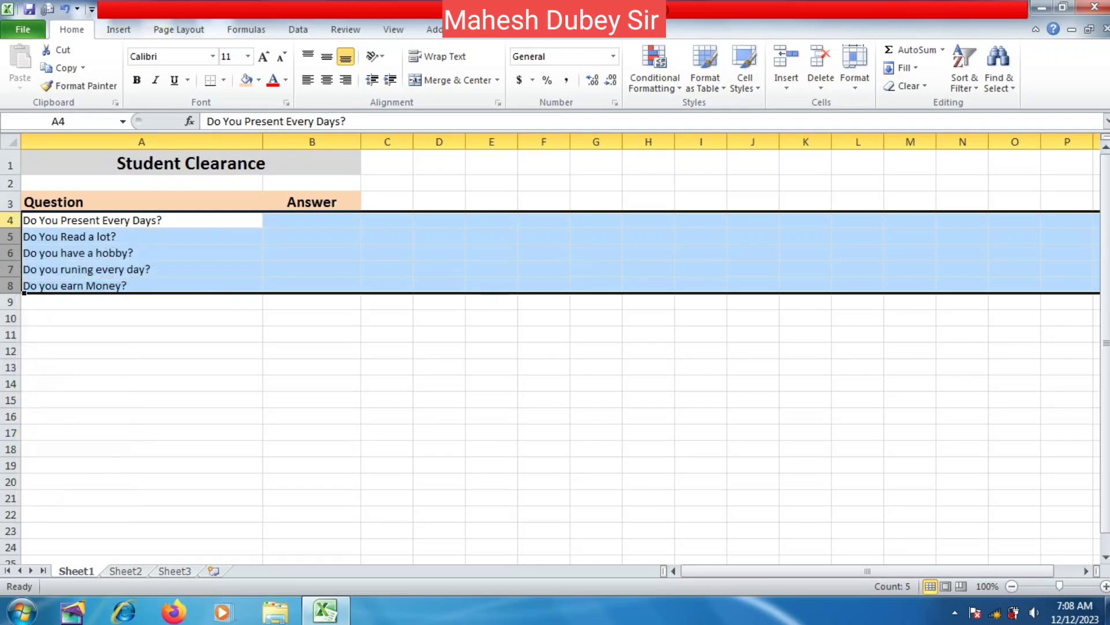
drag(11, 220, 11, 286)
right_click(25, 294)
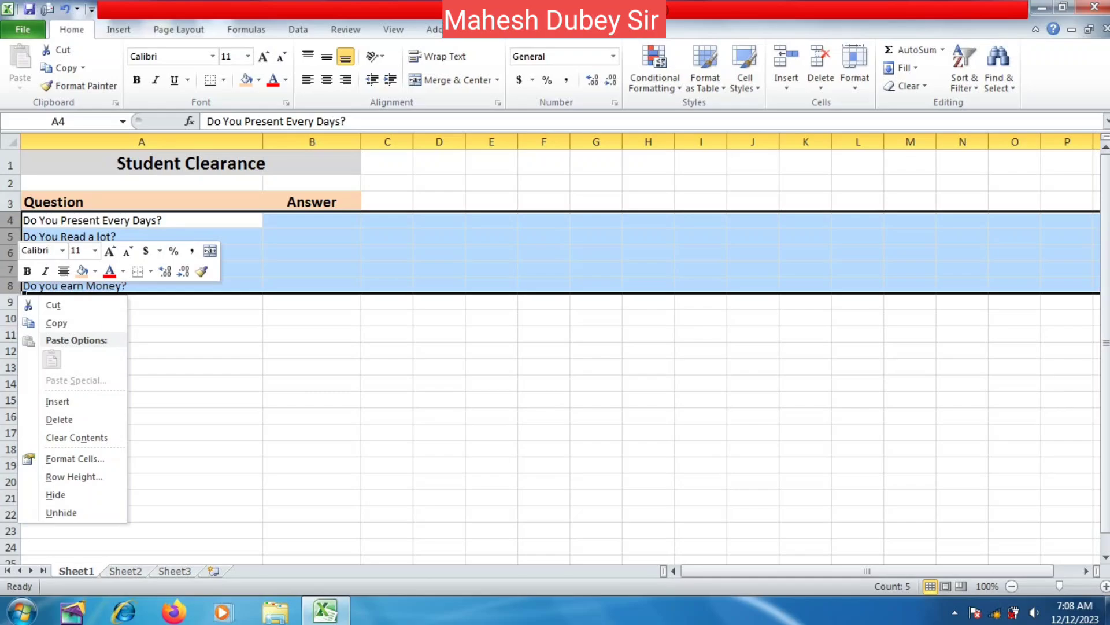
right_click(22, 236)
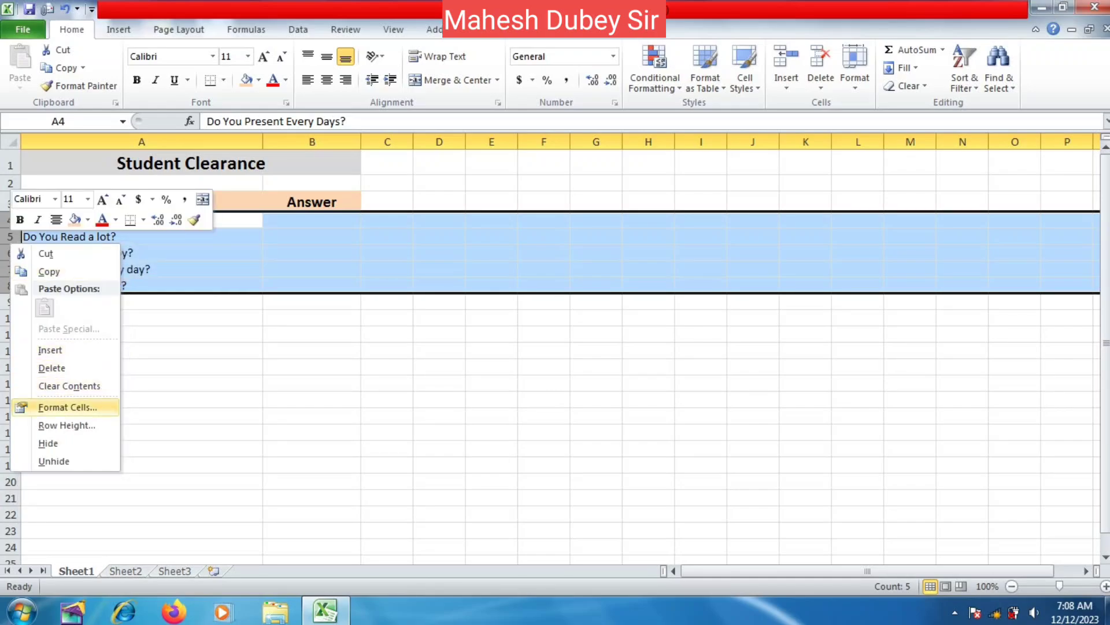
click(66, 426)
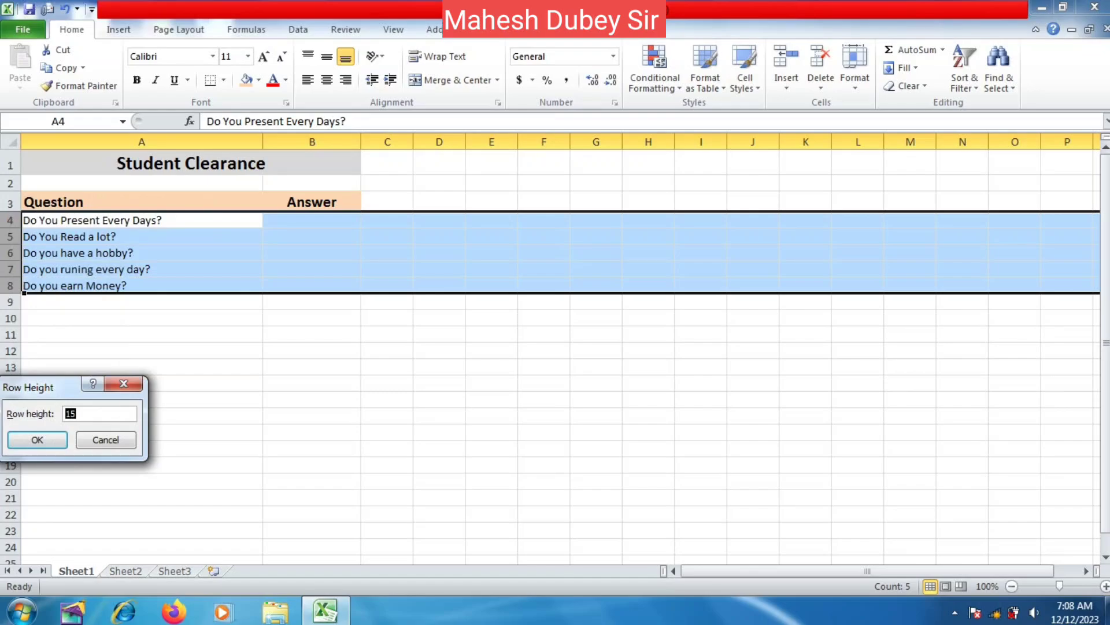
text(25)
key(Return)
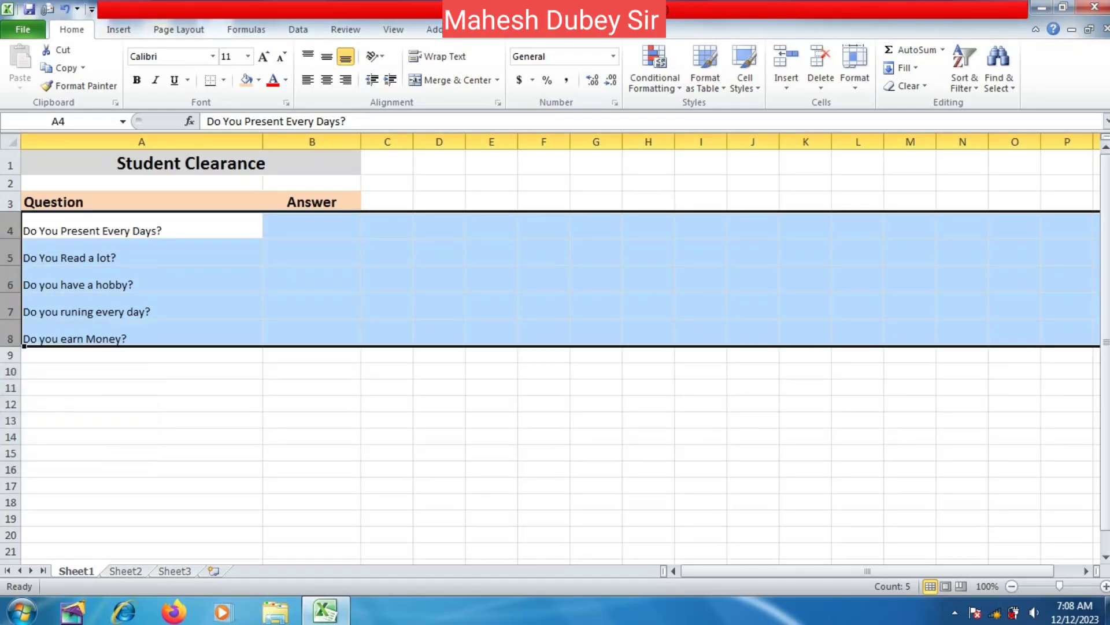
click(142, 334)
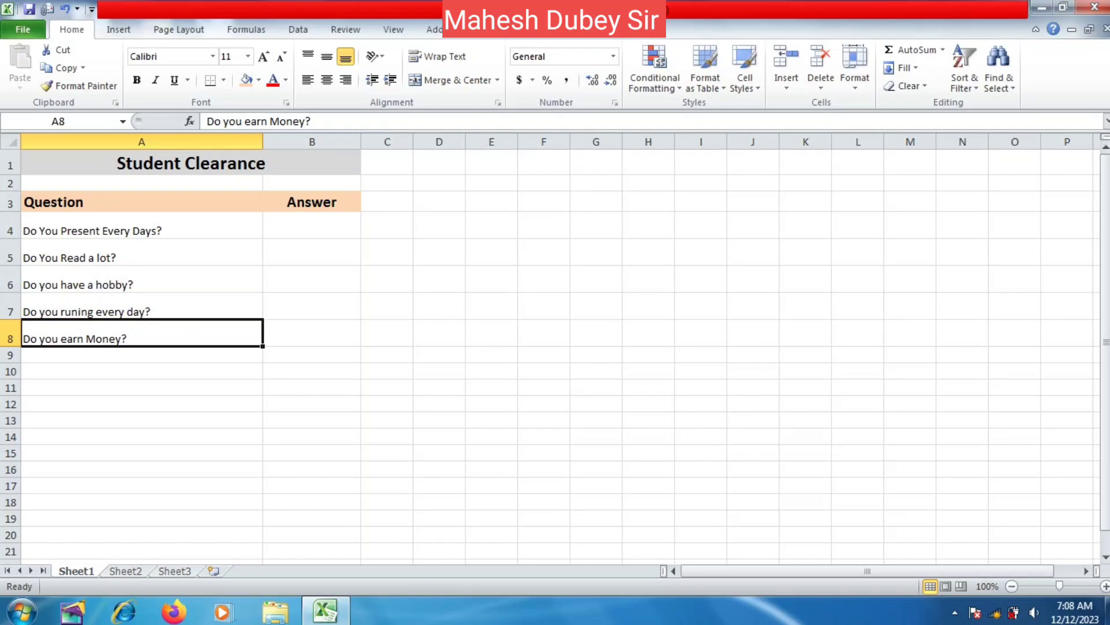
Step: Add an Equal To conditional formatting rule to B4:B8 that formats "Yes" with Green Fill with Dark Green Text
click(311, 225)
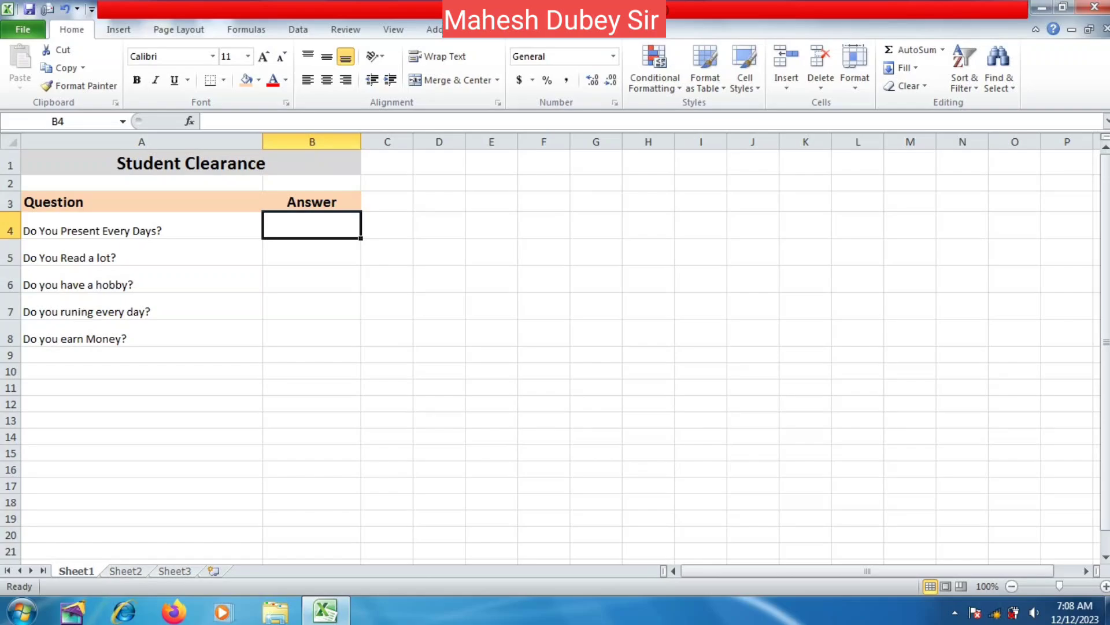
drag(311, 225, 312, 338)
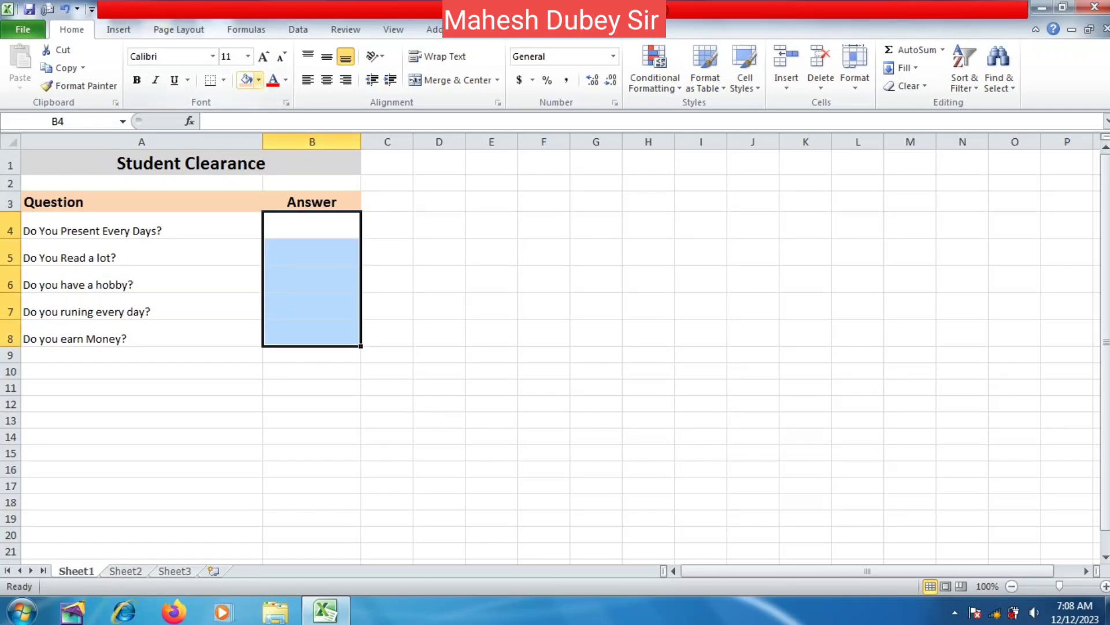
click(258, 80)
click(655, 69)
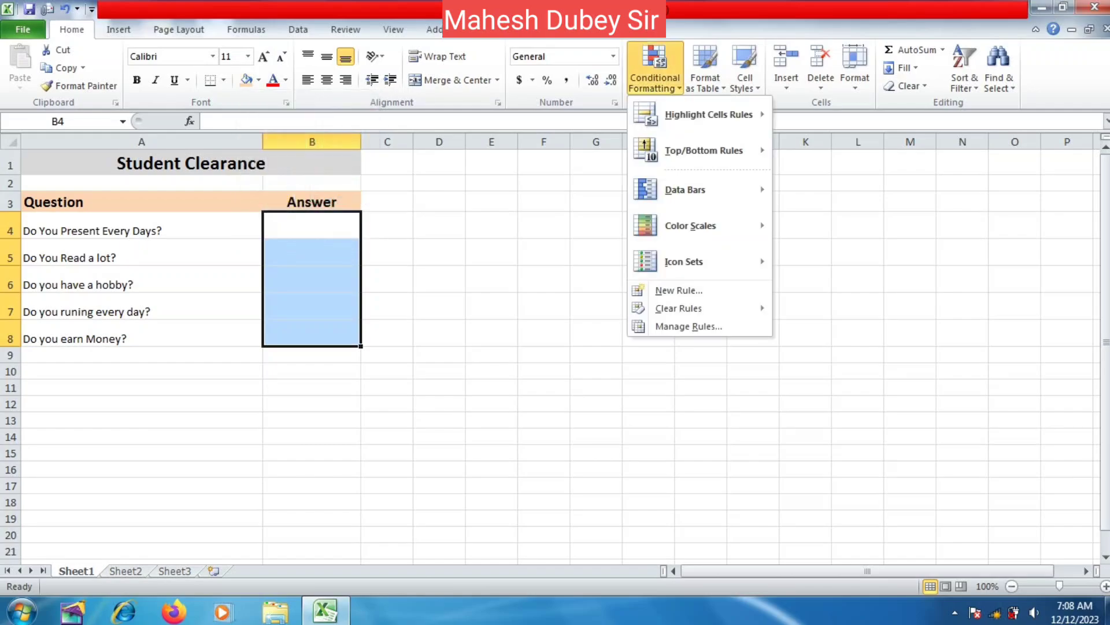
mouse_move(709, 115)
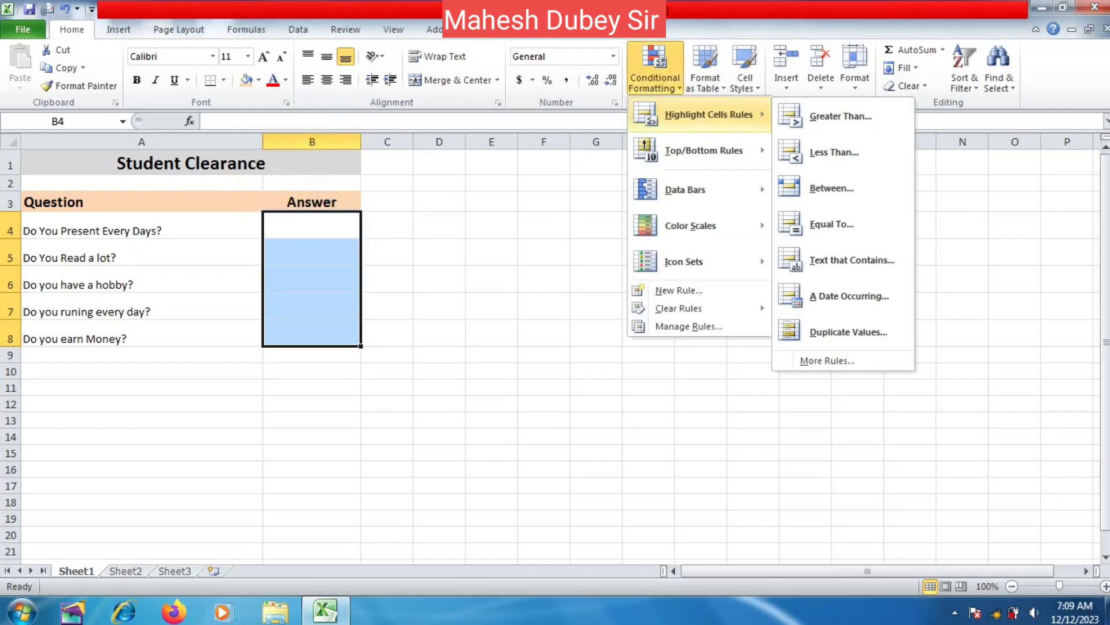
mouse_move(704, 150)
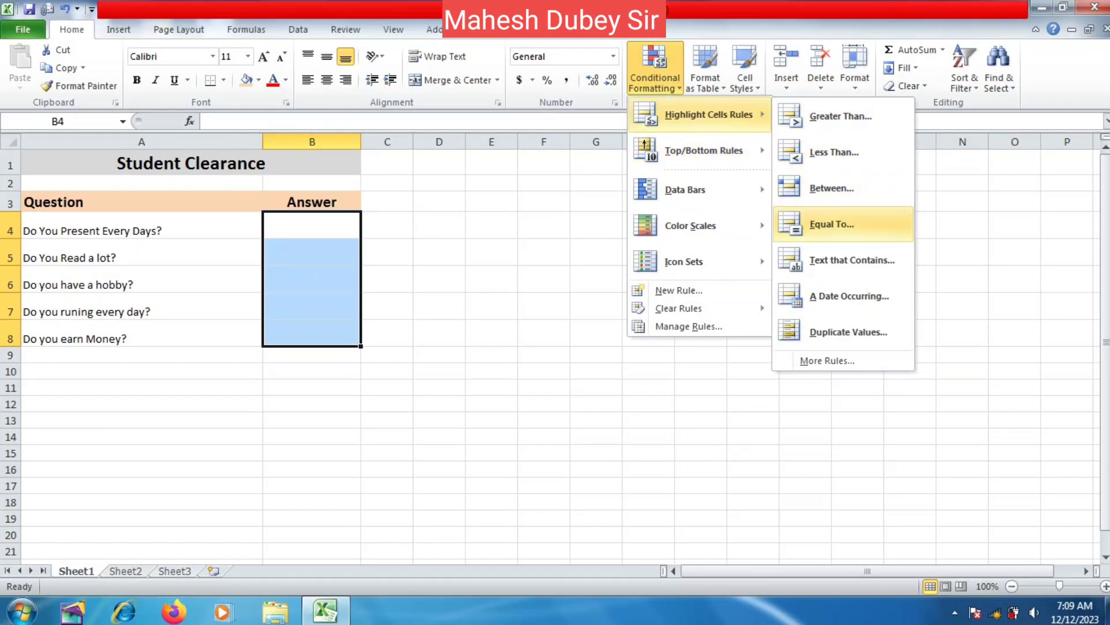
click(831, 223)
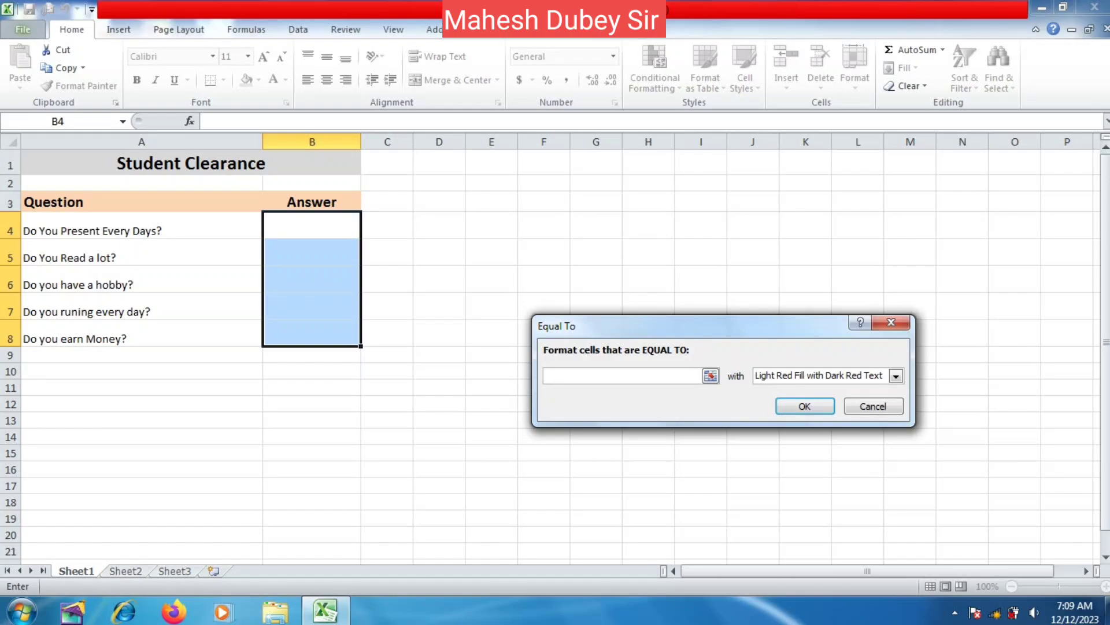
text(Yes)
click(895, 376)
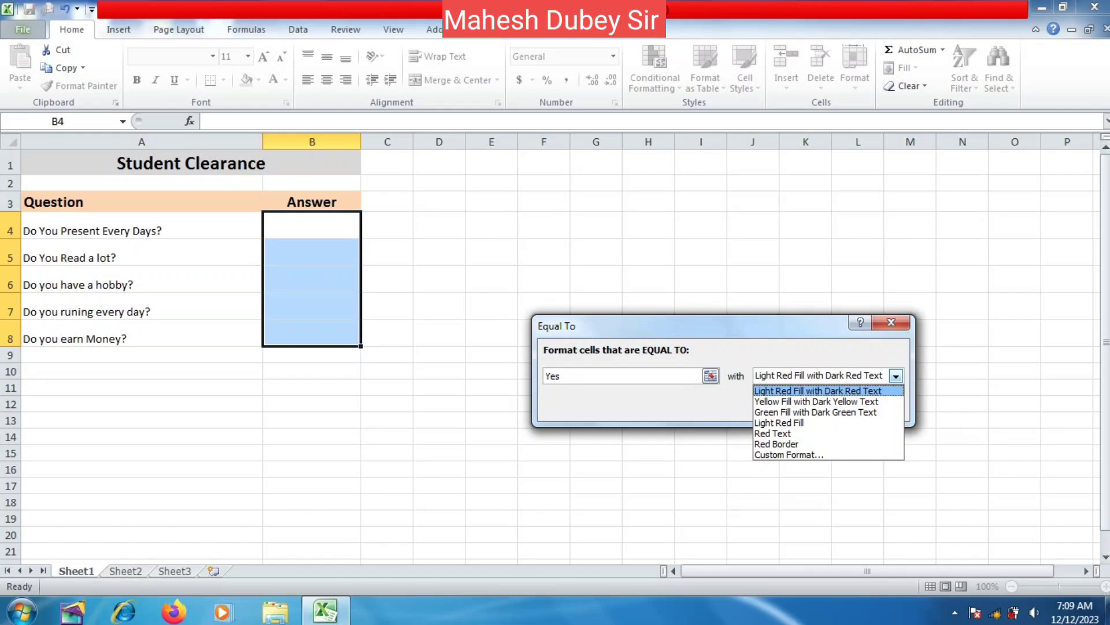
key(Down)
key(Down)
key(Return)
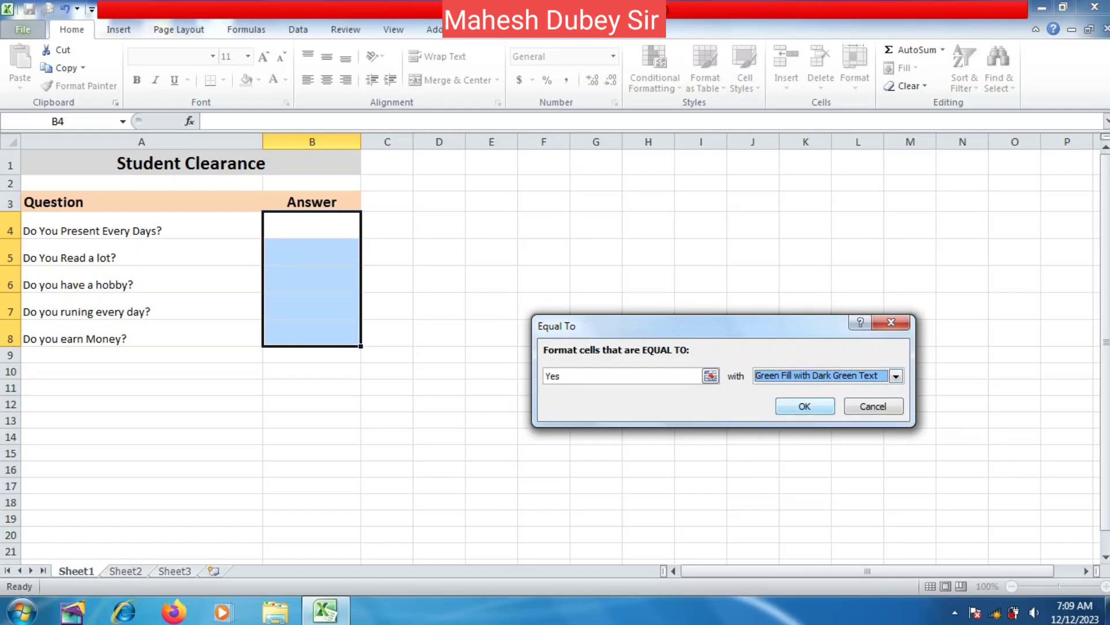
key(Return)
Step: Set the data validation of answer cell B4 to allow a List
click(311, 225)
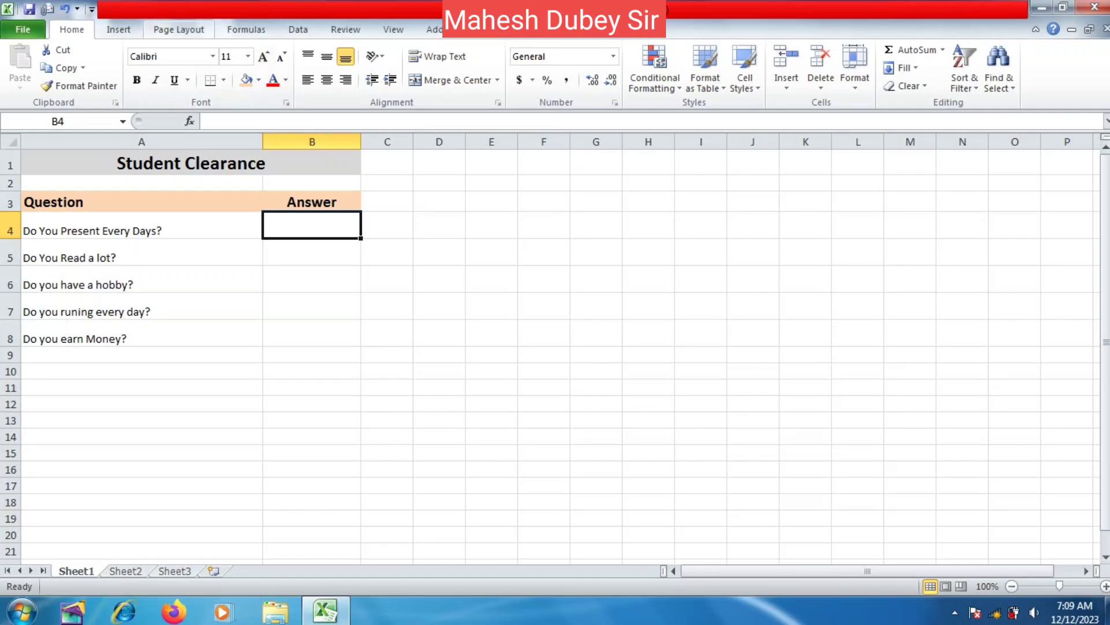
click(298, 29)
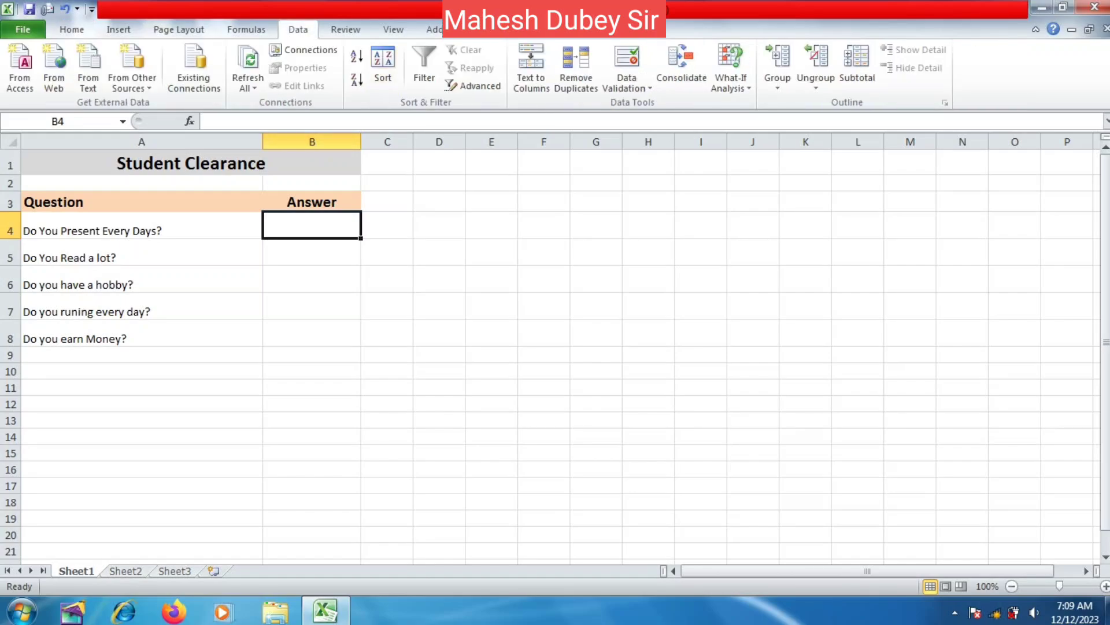
click(626, 87)
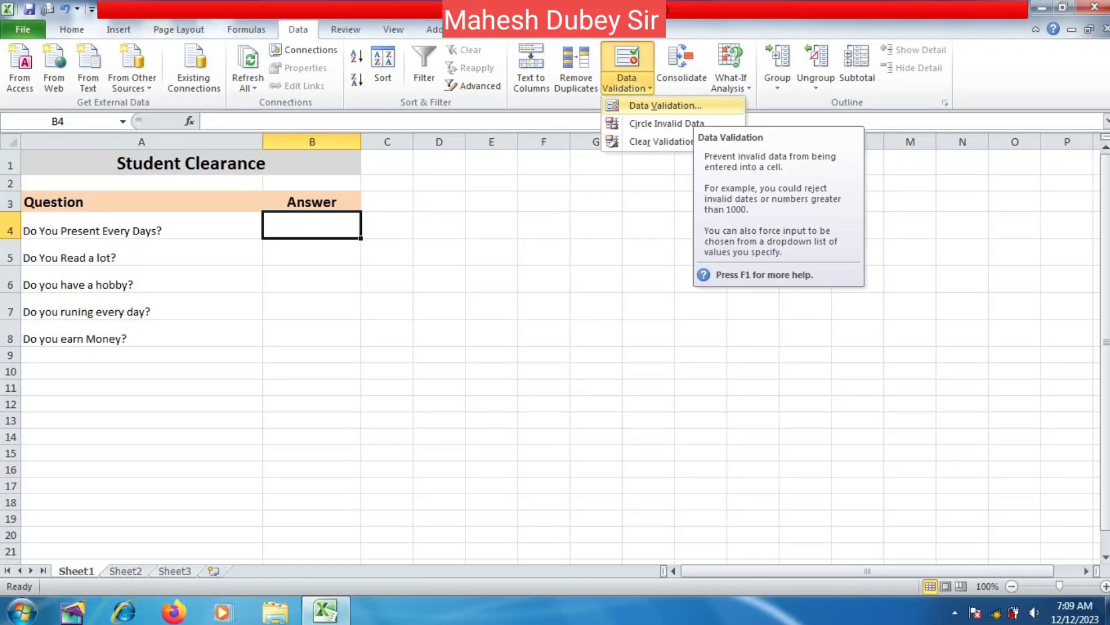
click(665, 105)
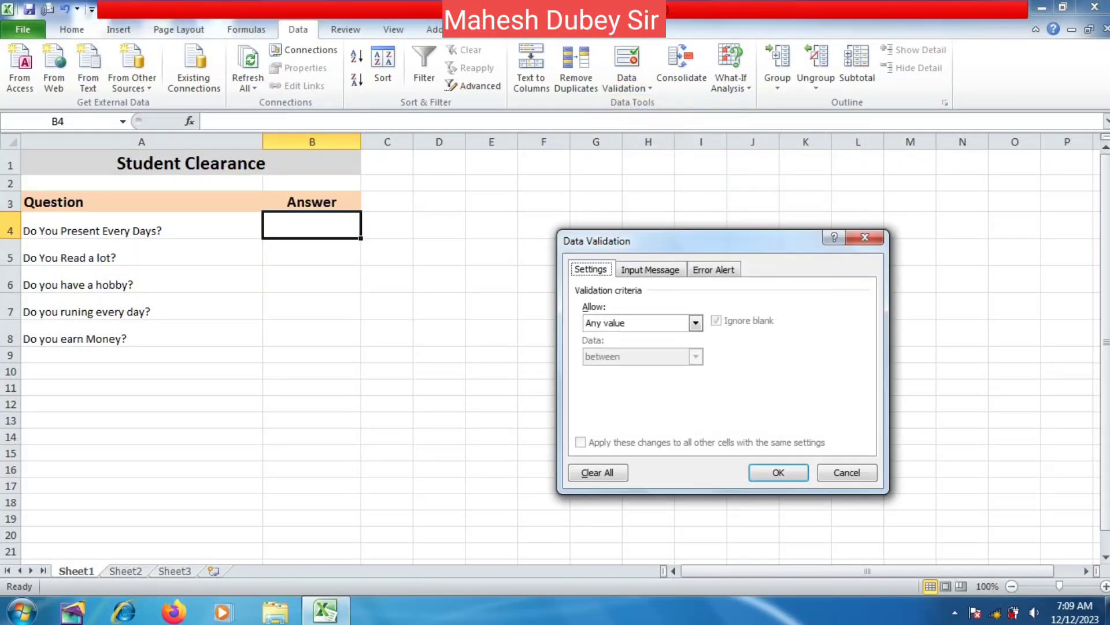
drag(705, 241, 717, 197)
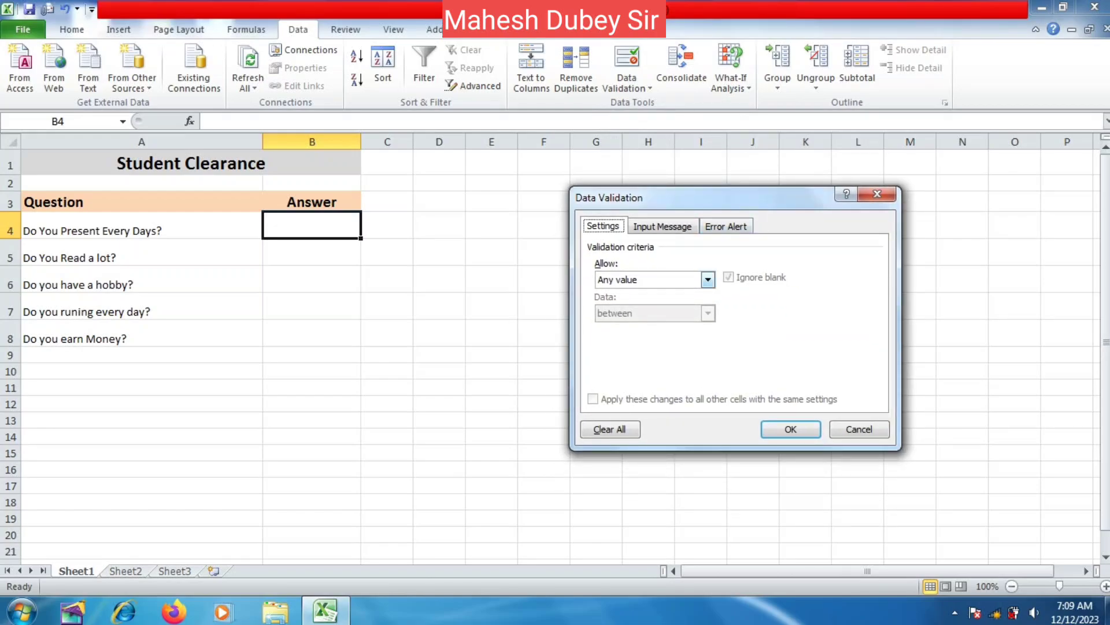
click(708, 280)
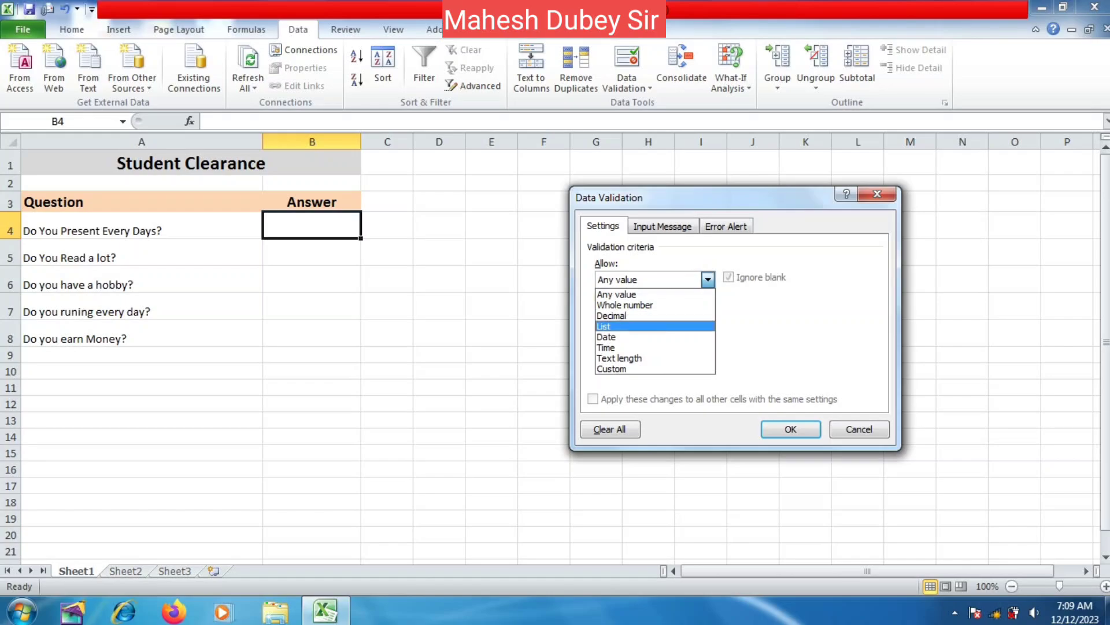
click(613, 327)
Step: Enter "Yes,No,Not,Sure" as the list source for B4 and fill the validation down to B8
click(648, 346)
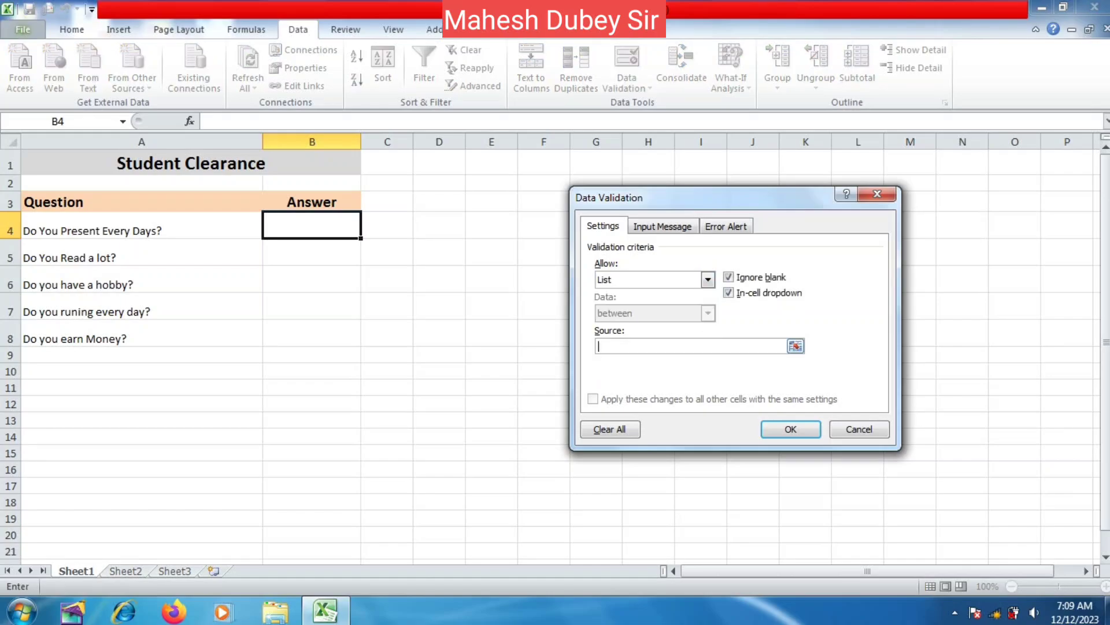
text(Yes,No.Not,Sure)
key(BackSpace)
text(,)
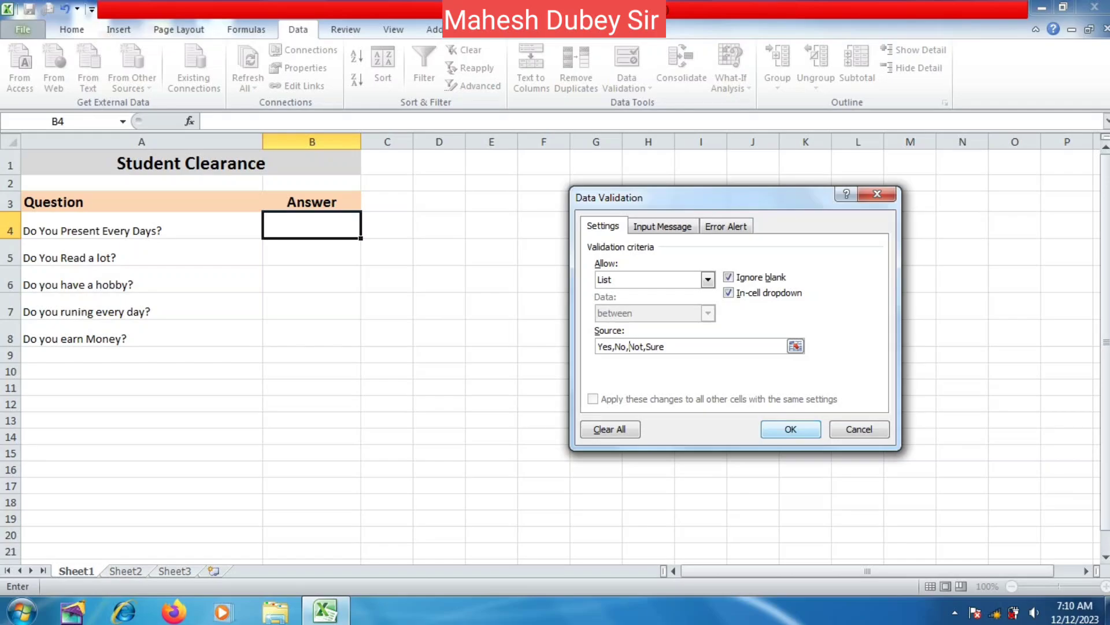
click(791, 428)
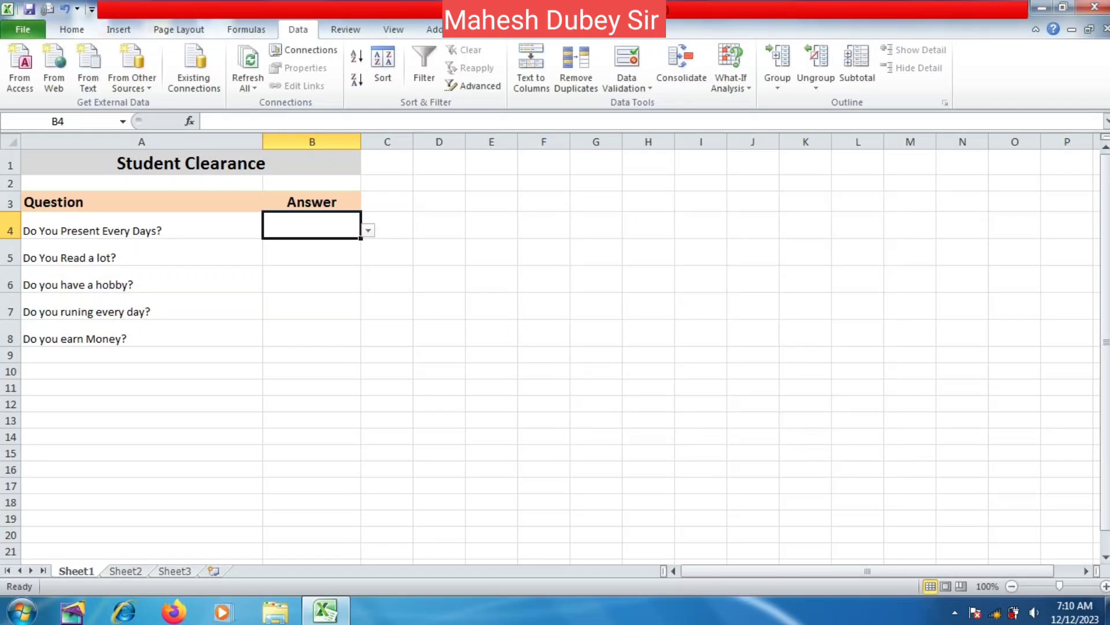
drag(361, 237, 359, 343)
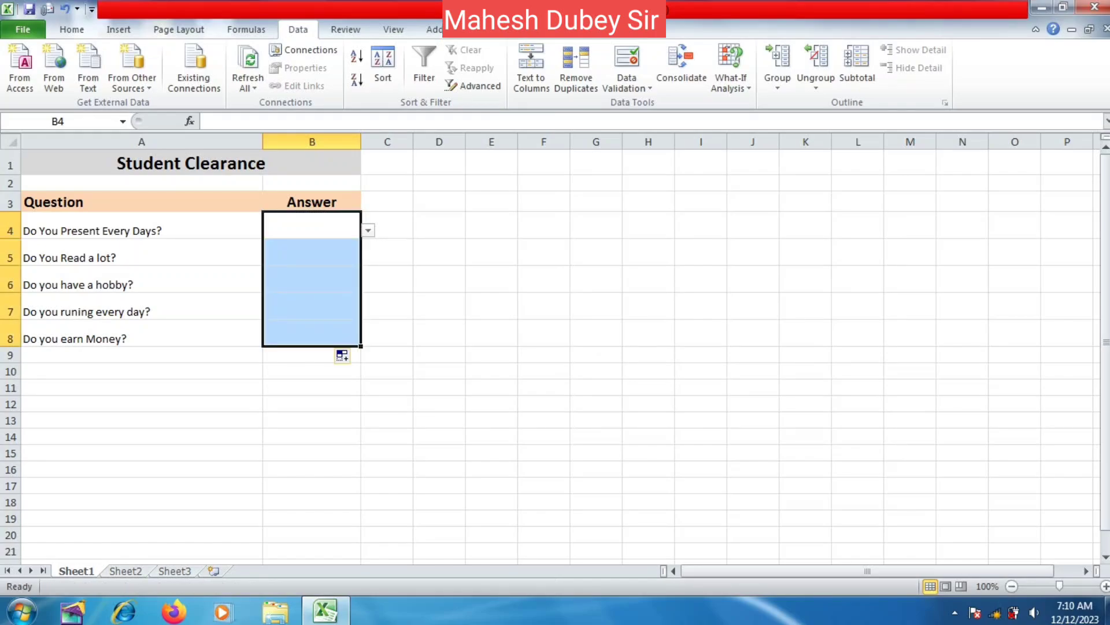
Step: Reapply the list validation to B4:B8, cutting and pasting back the same source, "Yes,No,Not,Sure"
drag(312, 227, 312, 334)
click(627, 88)
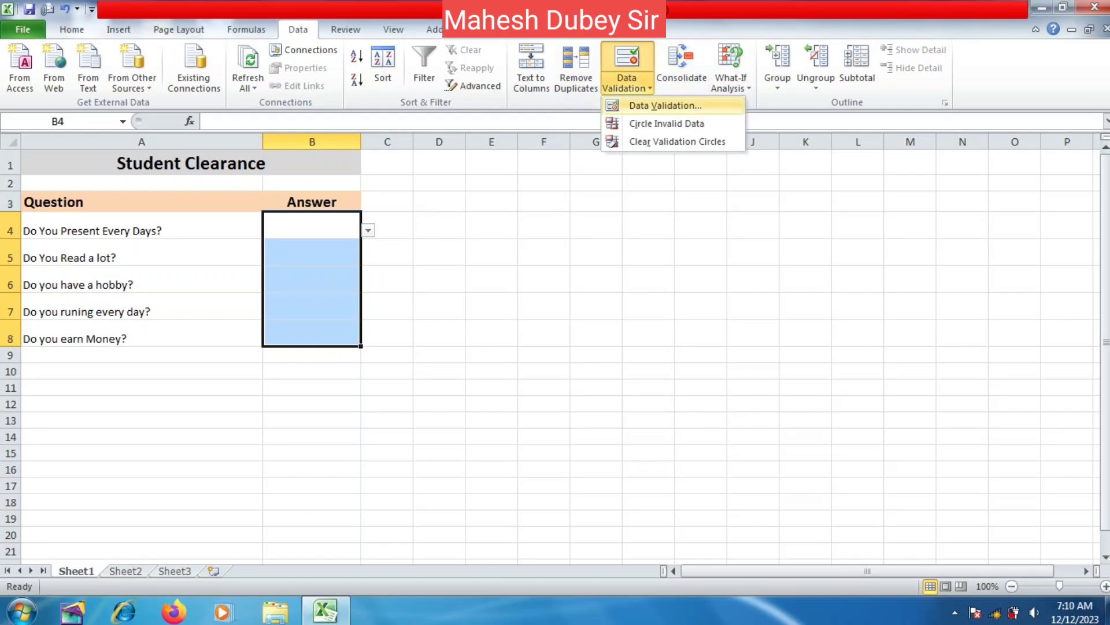
click(664, 105)
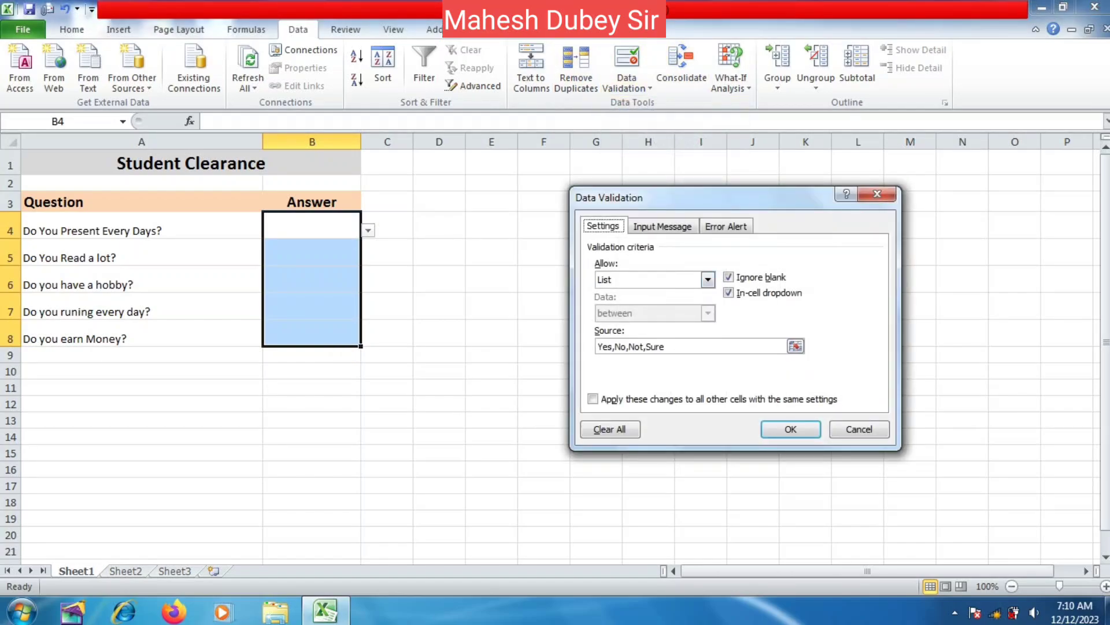
click(668, 347)
drag(667, 346, 597, 346)
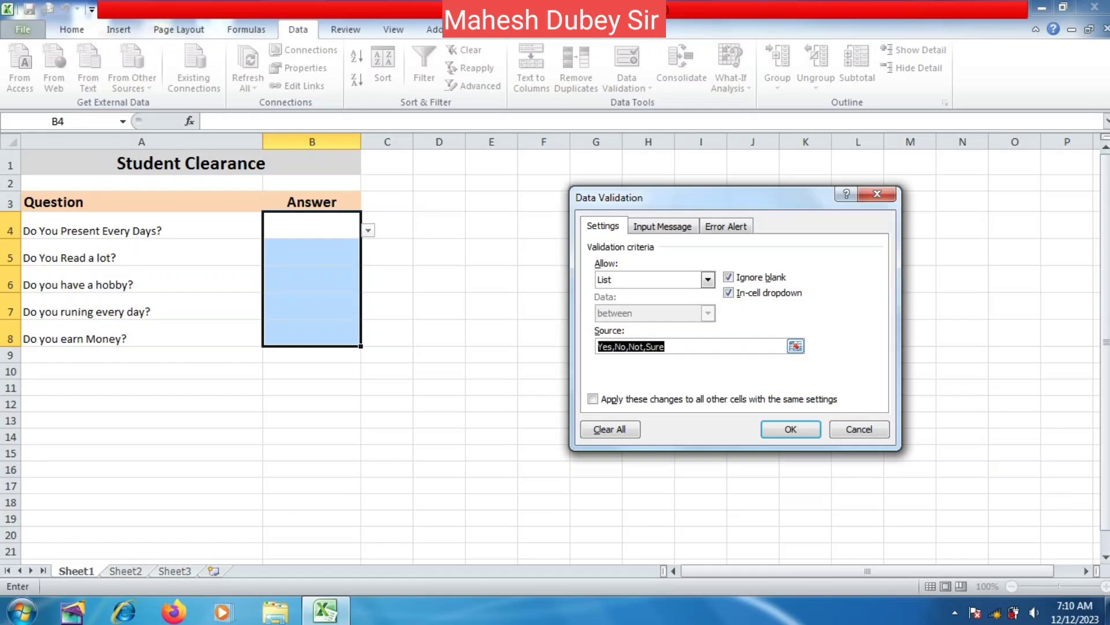
key(ctrl+x)
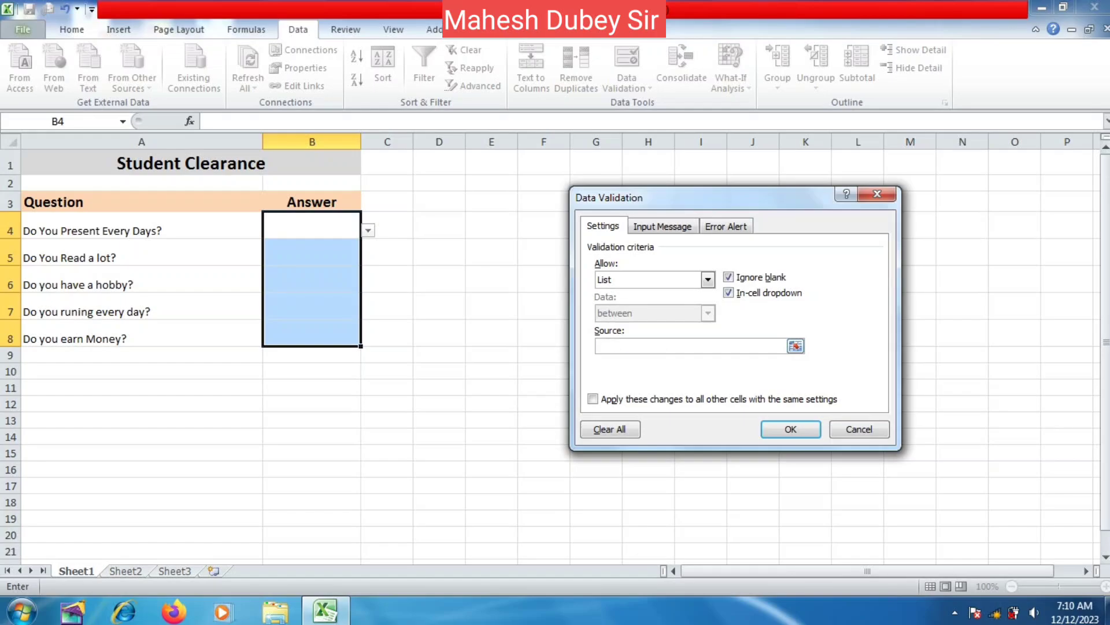
key(ctrl+v)
key(Return)
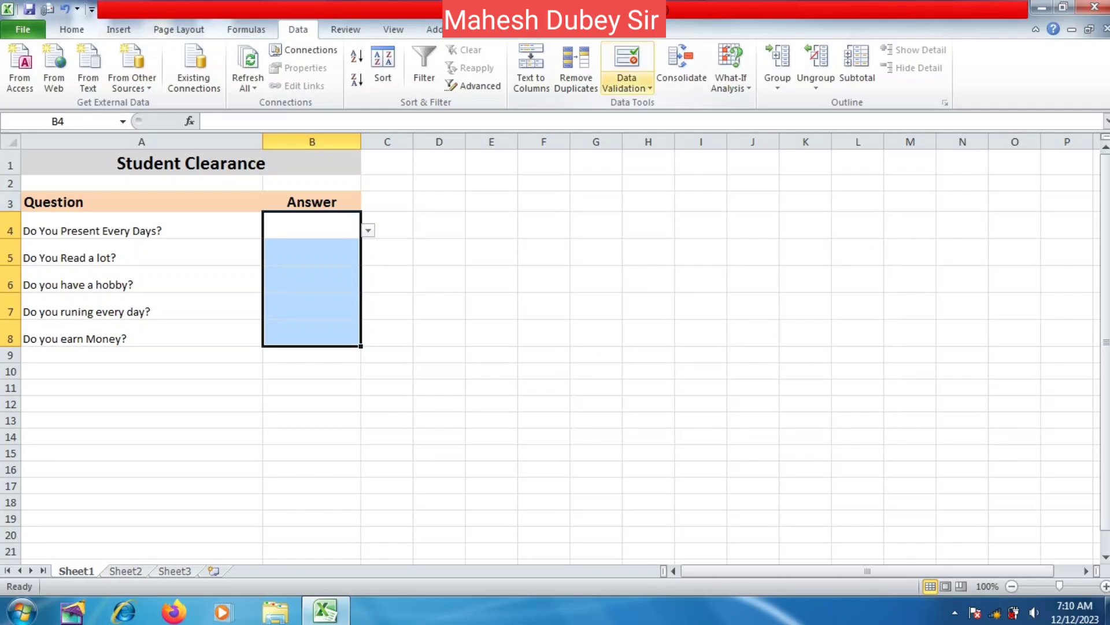
Step: Check answer cells B5 to B8 one by one for the in-cell drop-down
click(627, 83)
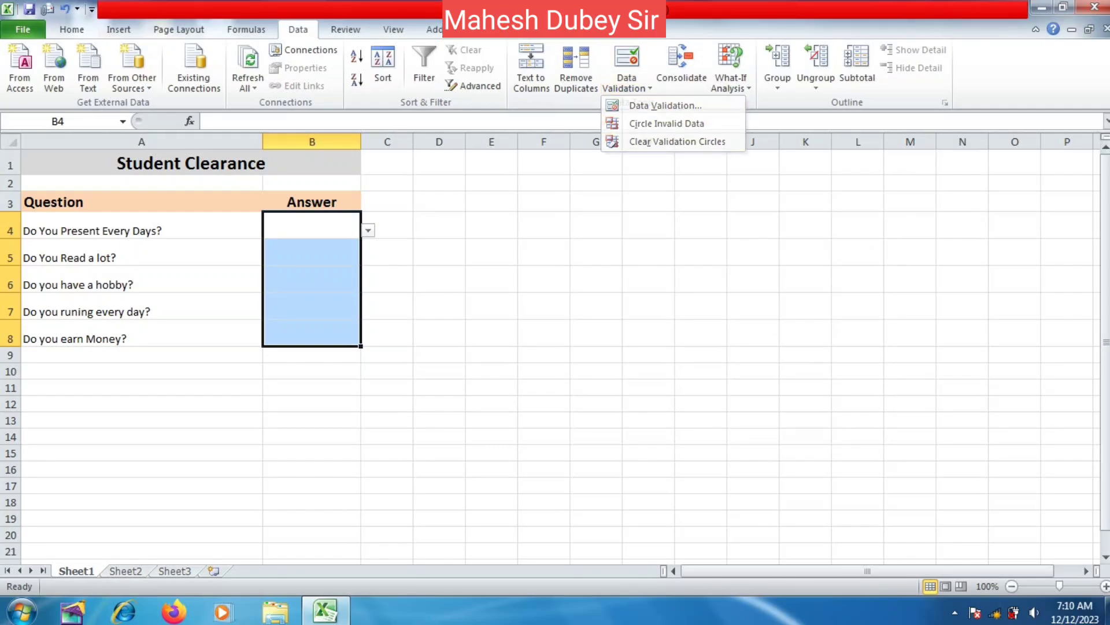
click(312, 252)
click(312, 279)
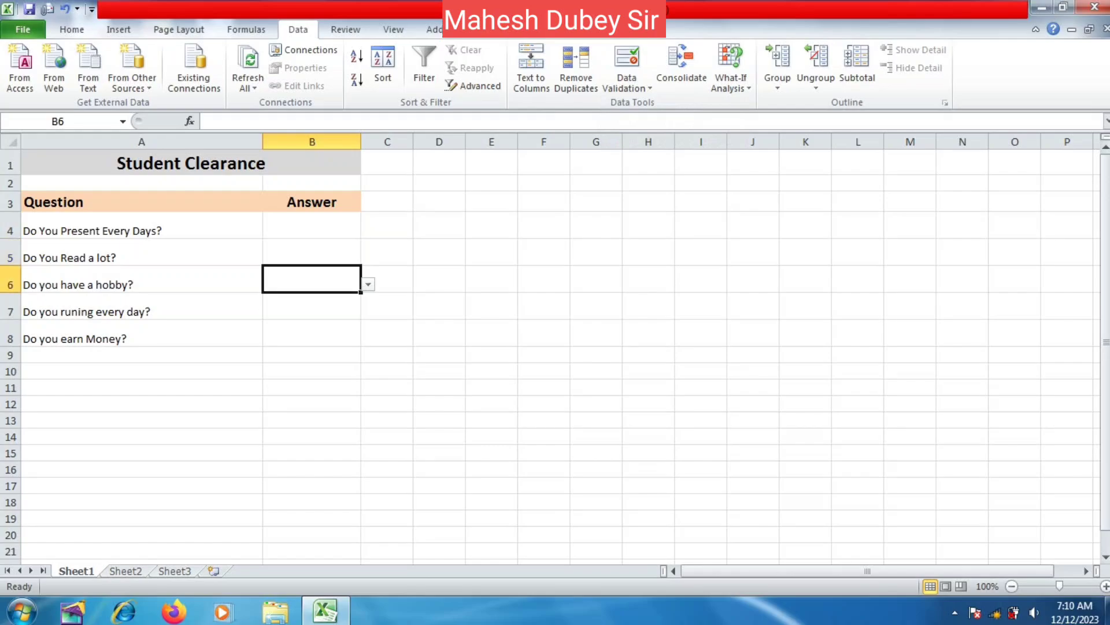
click(311, 306)
click(312, 333)
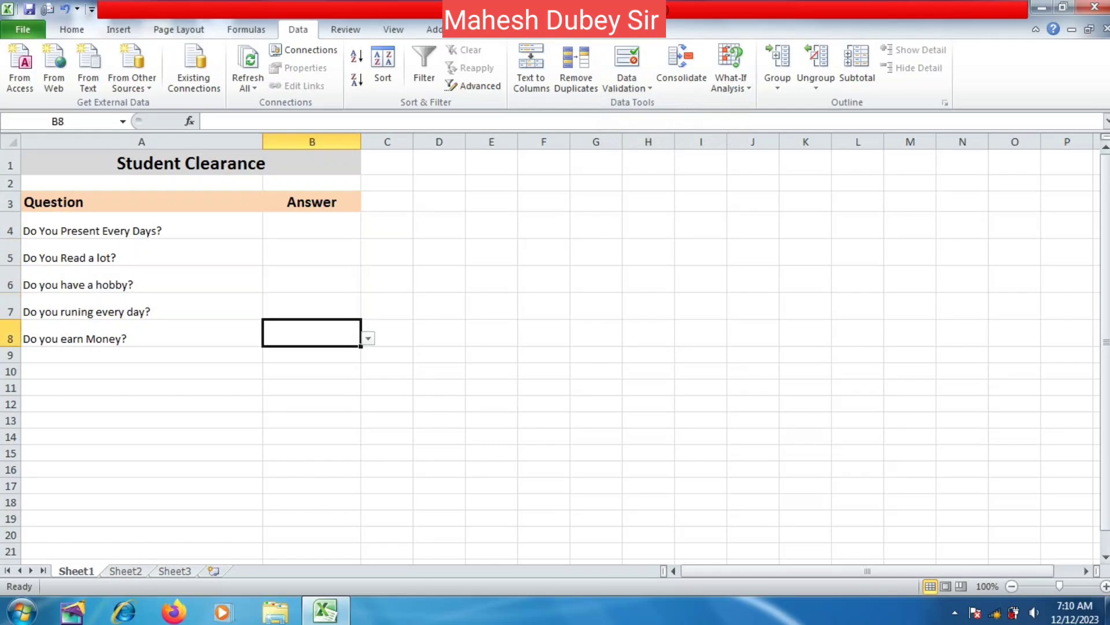
Step: Choose Yes from the drop-down list in B4 and No from the drop-down list in B5
click(312, 225)
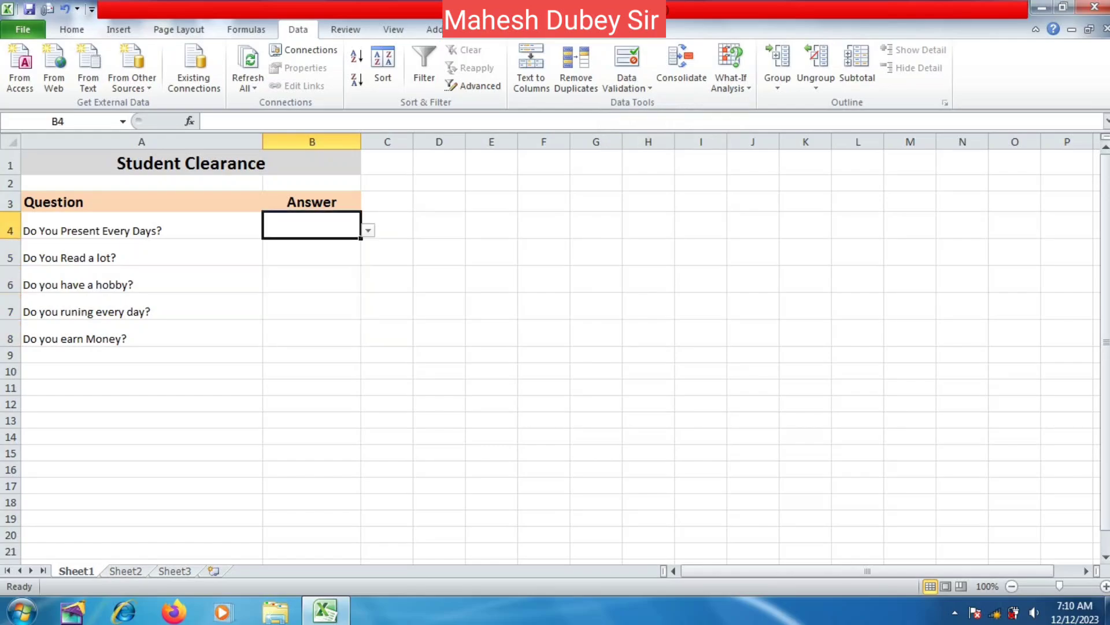
click(368, 230)
click(312, 244)
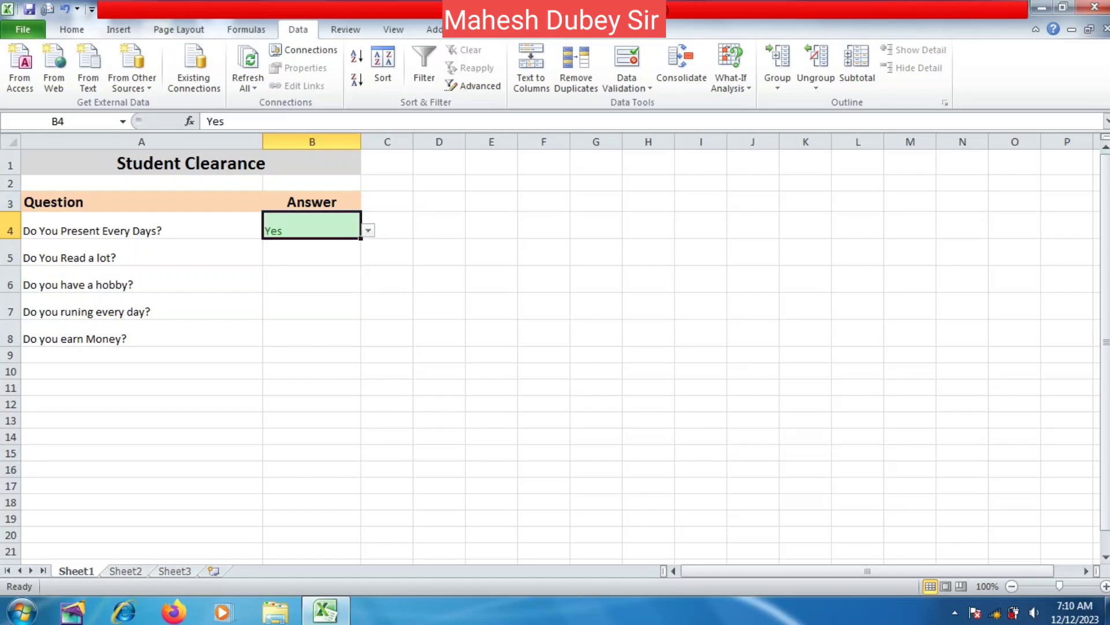
click(312, 252)
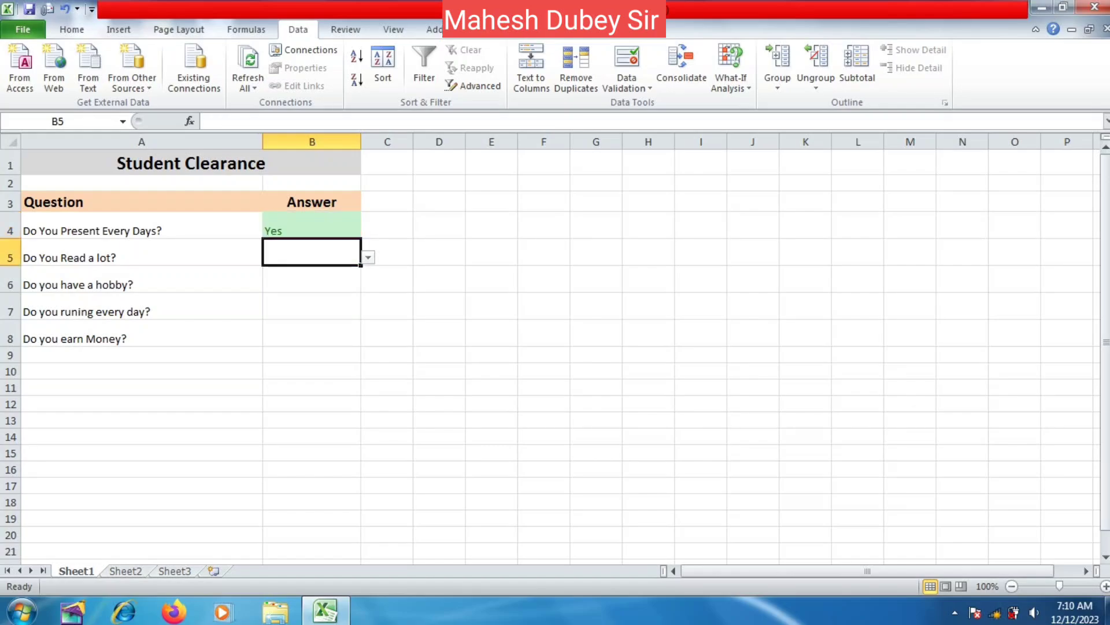
click(368, 257)
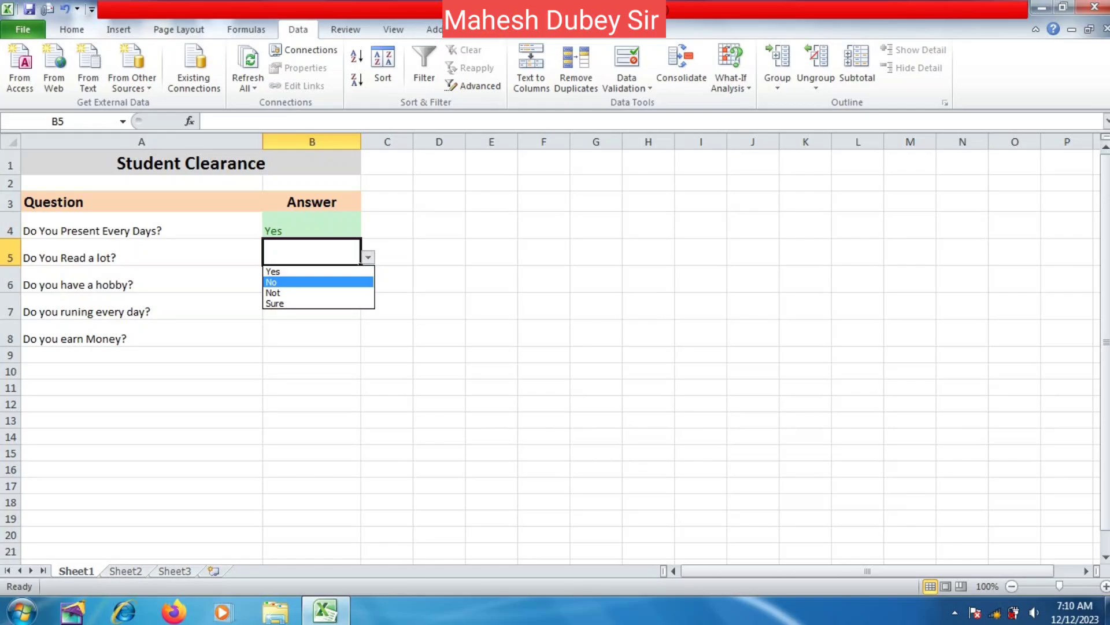
click(313, 283)
click(311, 307)
Step: Add an Equal To conditional formatting rule to B4:B8 that formats "No" with Light Red Fill with Dark Red Text
drag(312, 226, 312, 334)
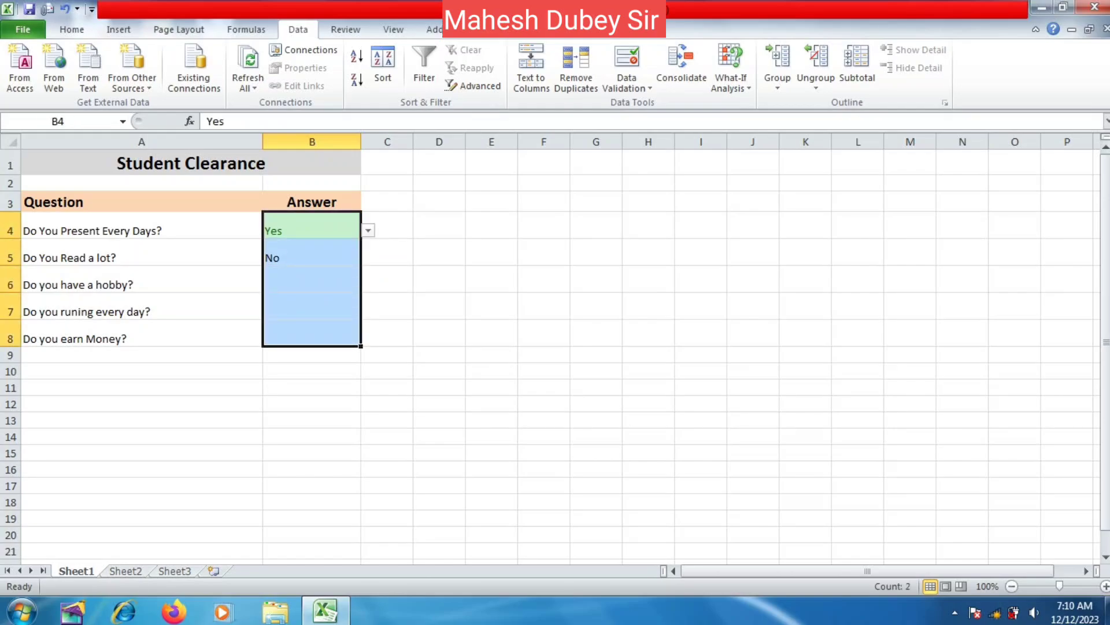
click(626, 81)
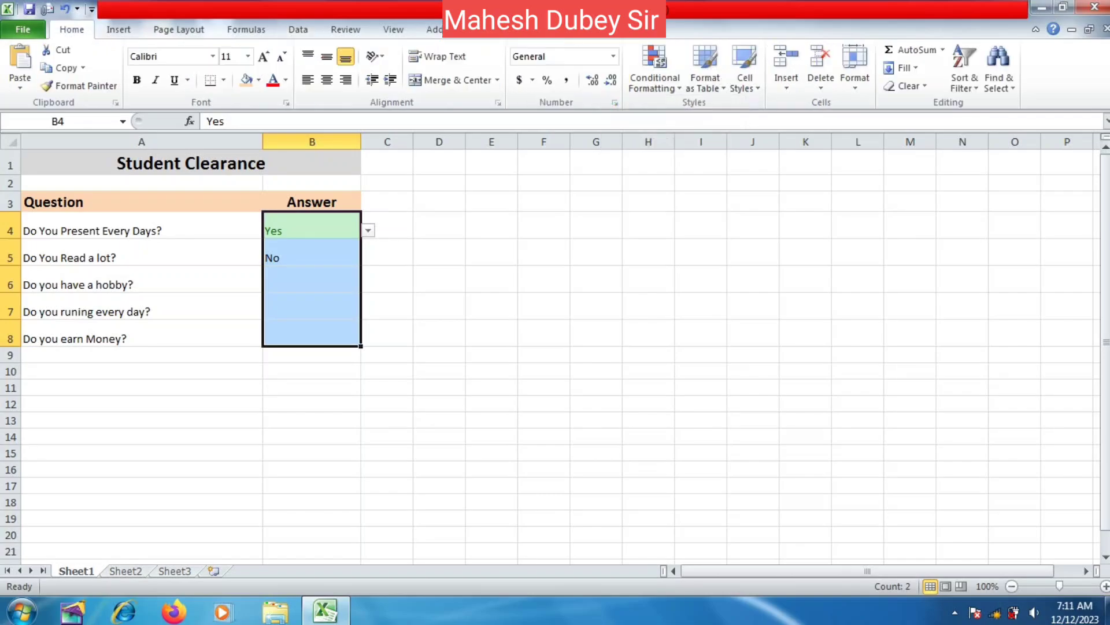
click(655, 68)
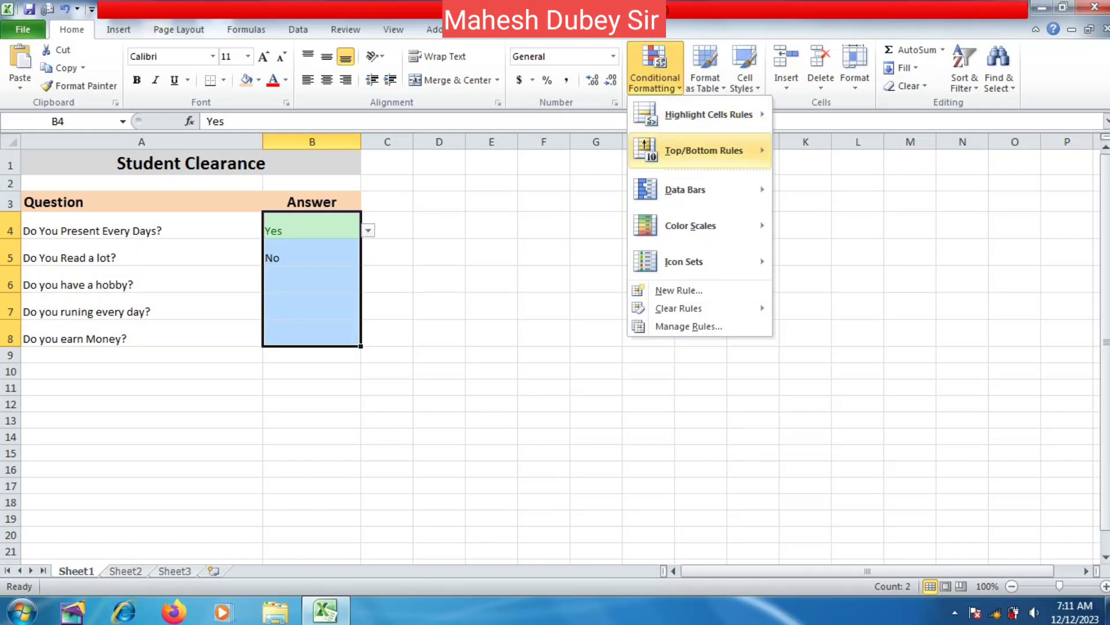
mouse_move(708, 114)
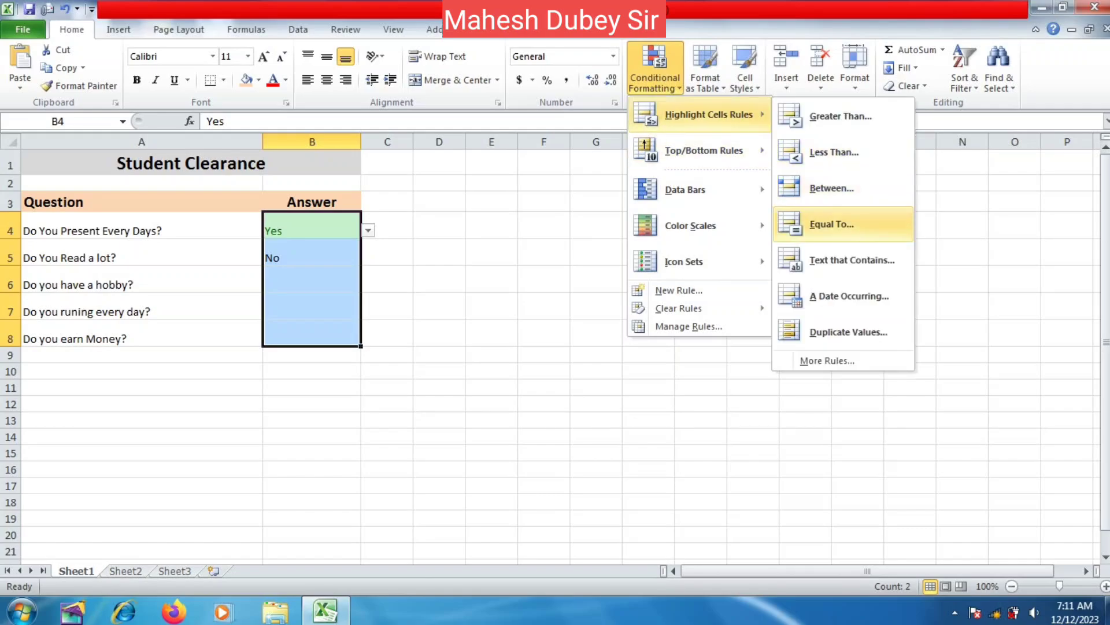
click(831, 223)
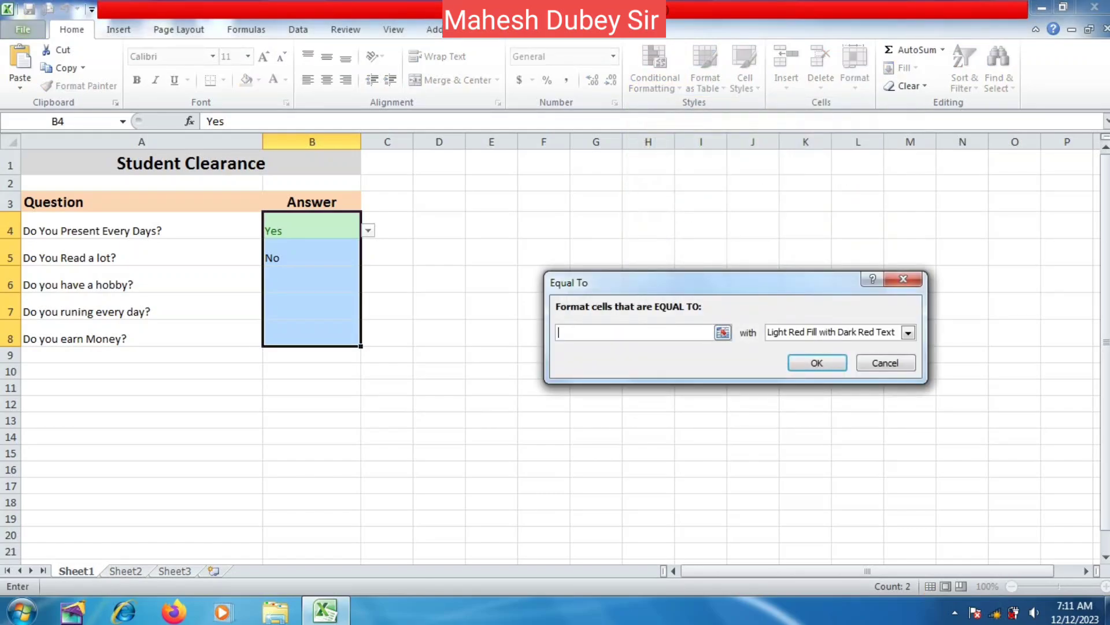
text(No)
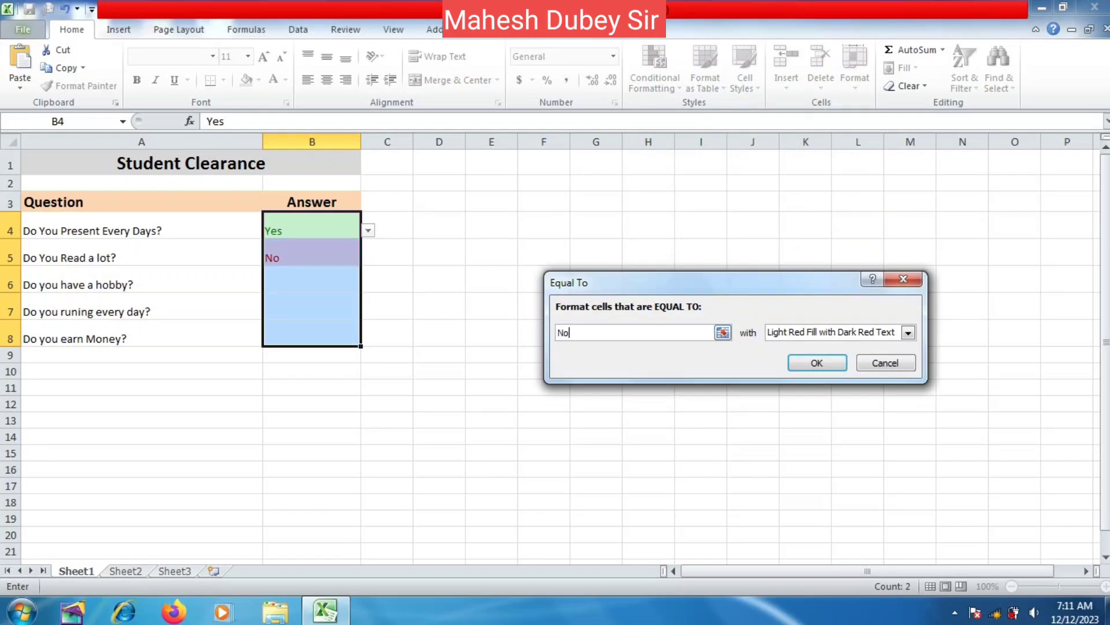
click(909, 333)
click(830, 348)
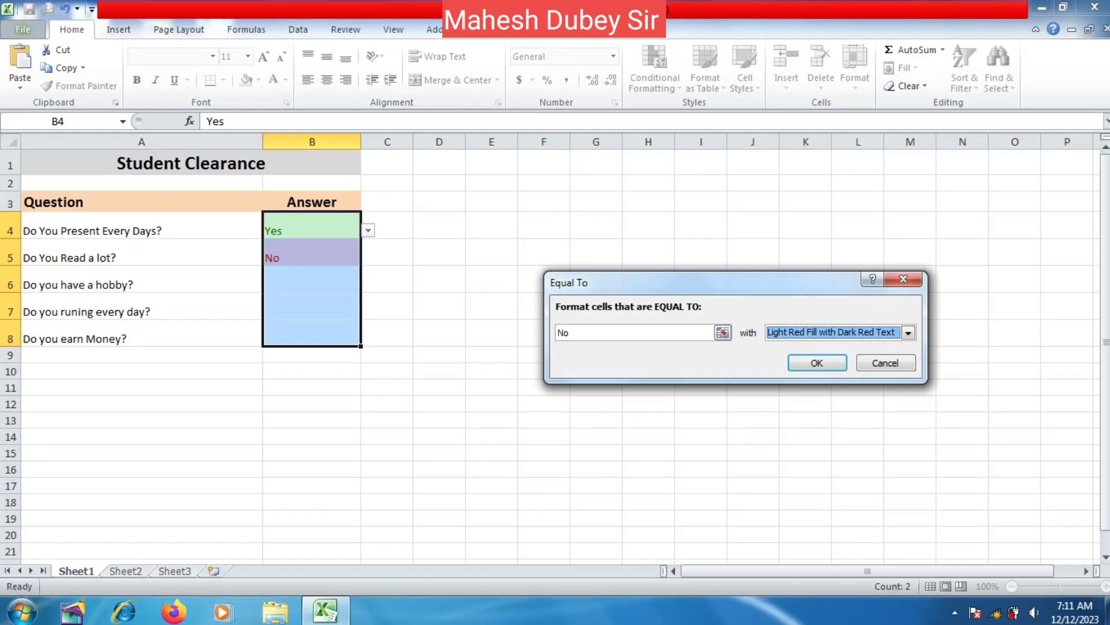
click(578, 332)
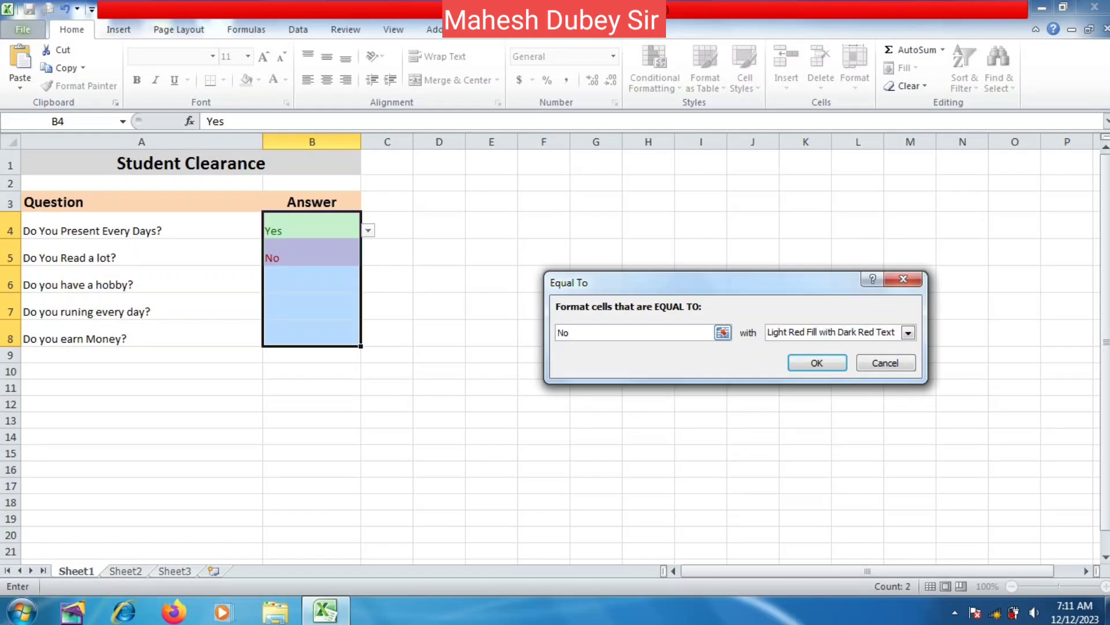
click(817, 362)
Step: Answer the hobby question in B6 with Yes from its drop-down list
click(312, 280)
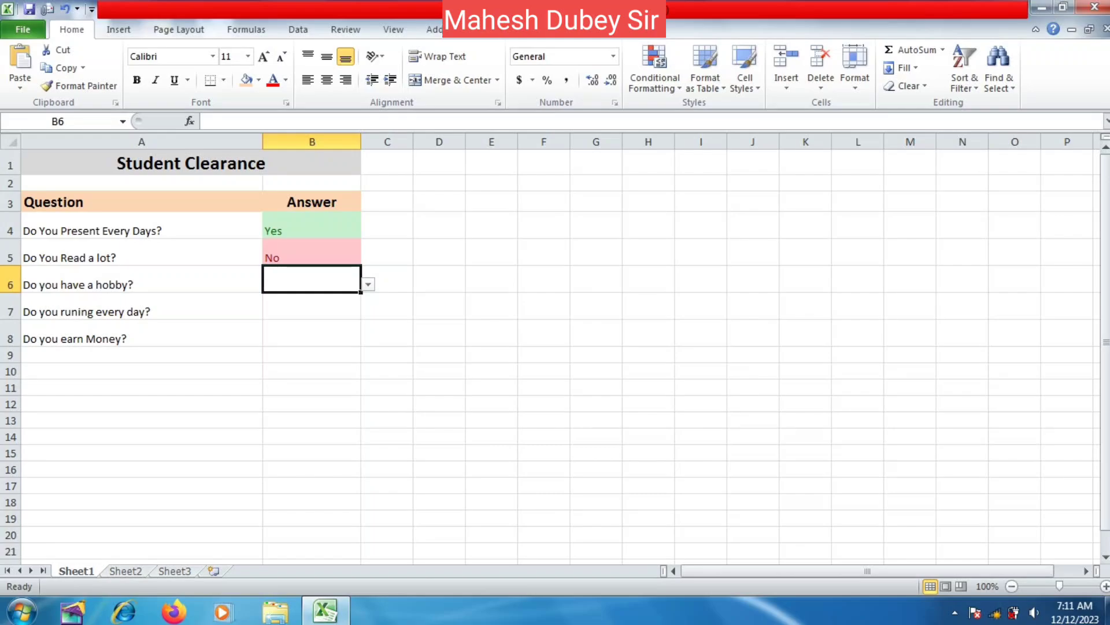
key(alt+Down)
key(Down)
key(Up)
key(Return)
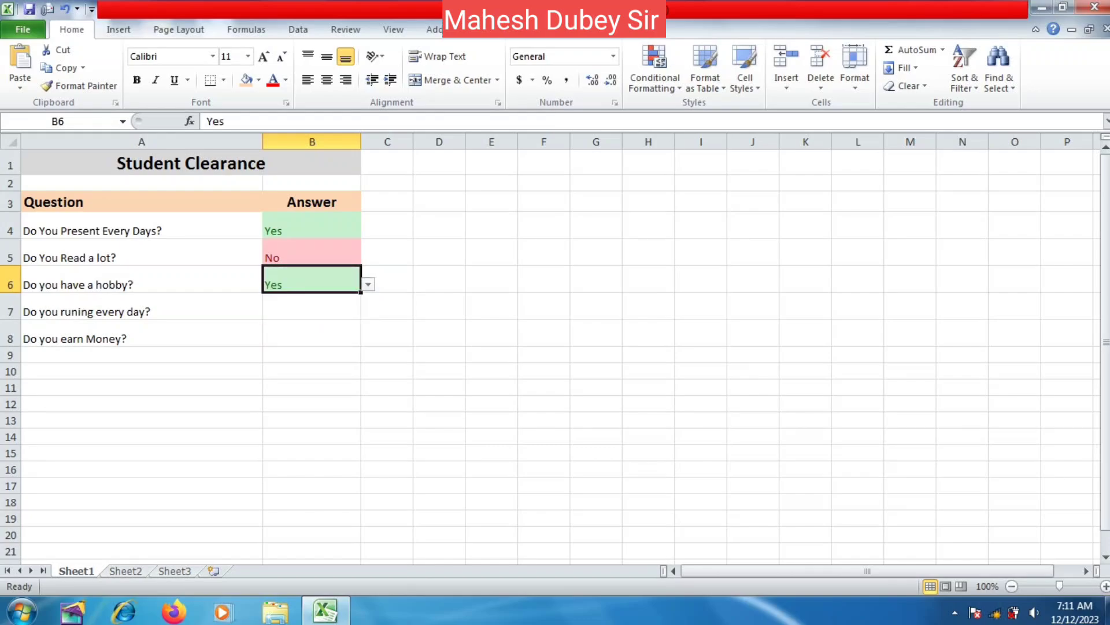
Step: Answer the running question in B7 with No from its drop-down list
key(Down)
key(alt+Down)
key(Down)
key(Down)
key(Down)
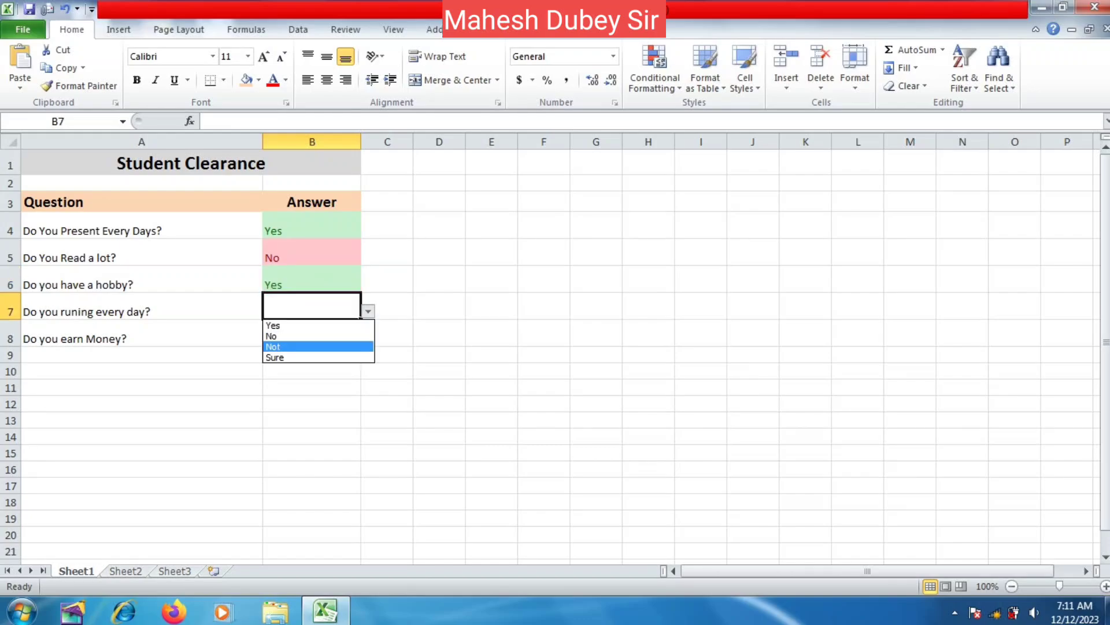
key(Up)
key(Return)
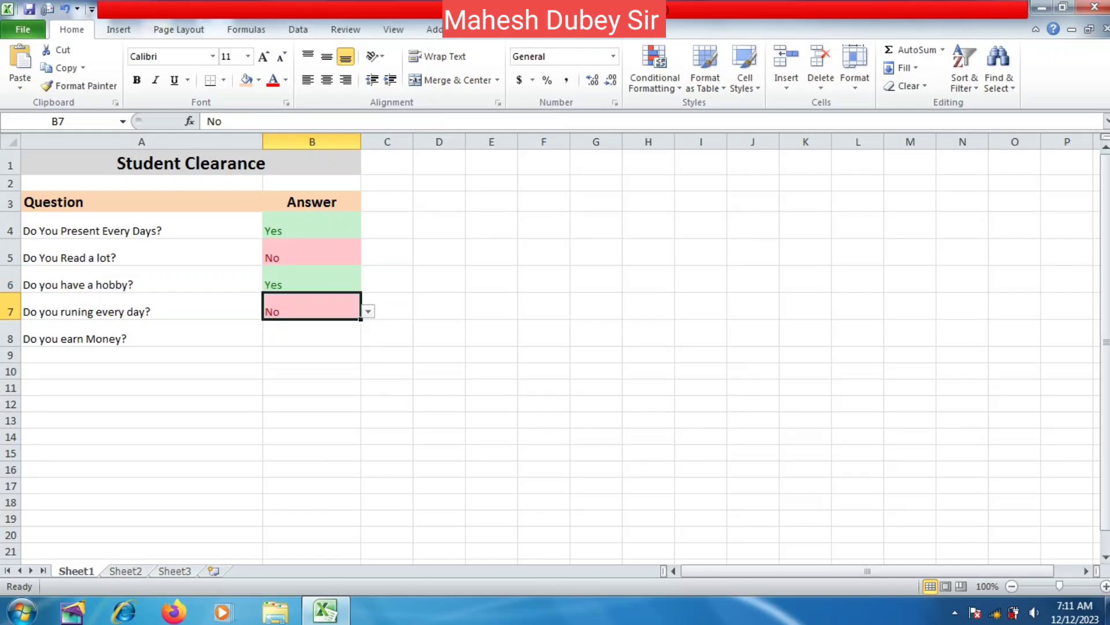
Step: Answer the money-earning question in B8 with Yes from its drop-down list
key(Down)
key(alt+Down)
key(Down)
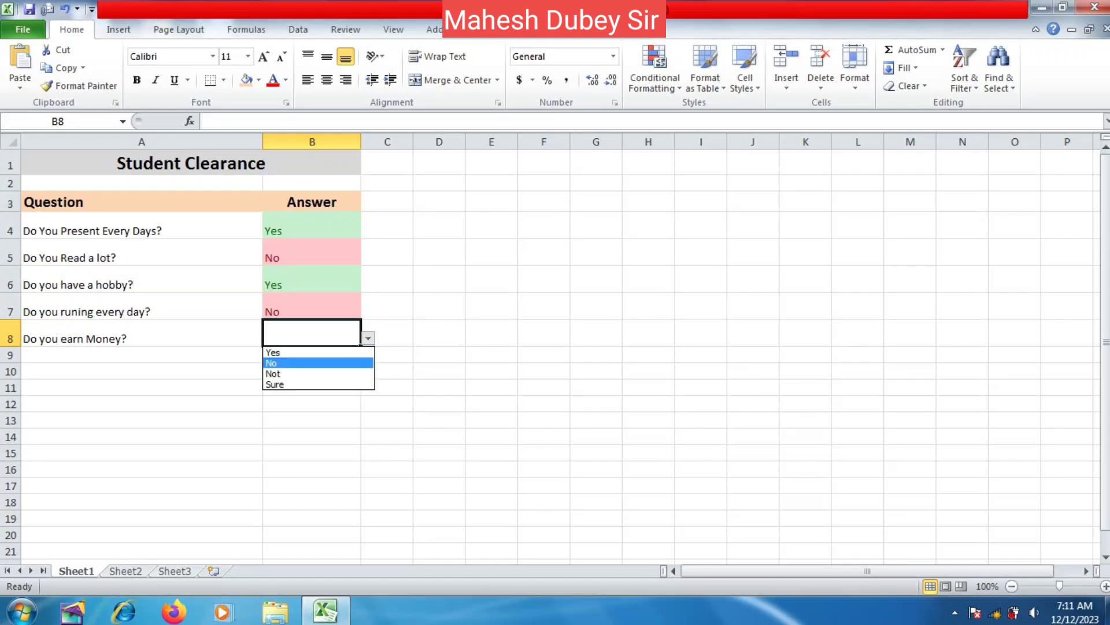
key(Return)
click(387, 279)
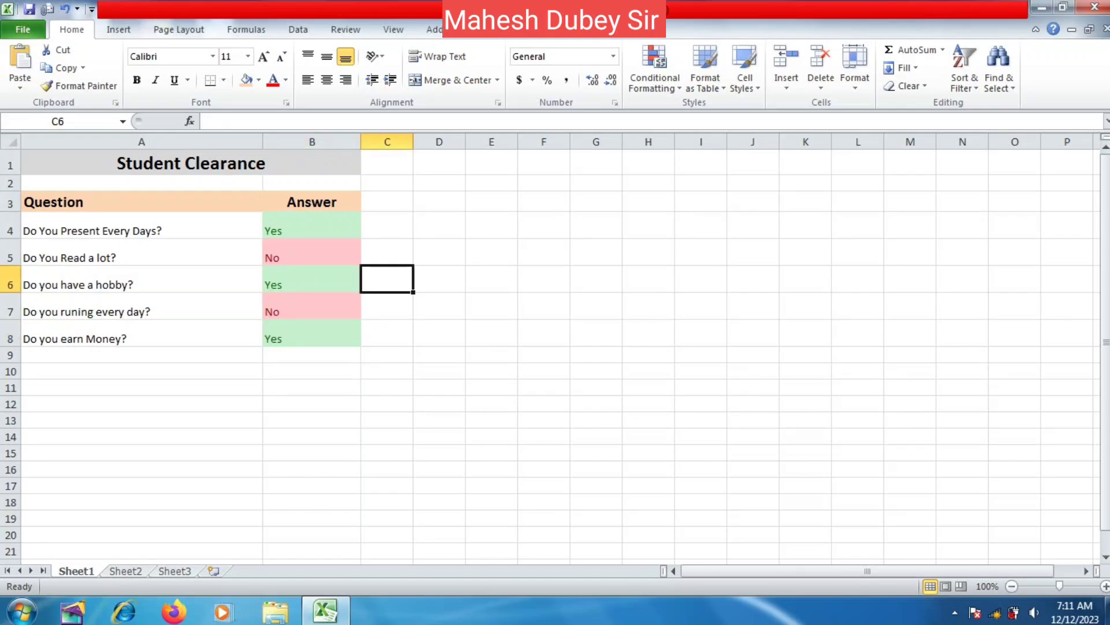
click(141, 225)
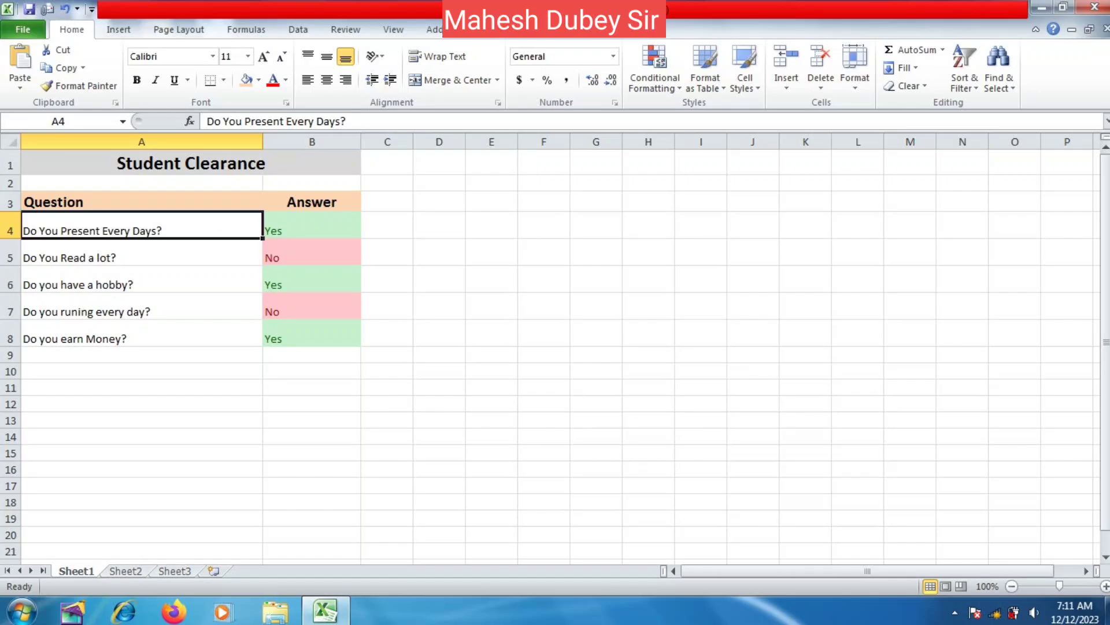
click(312, 225)
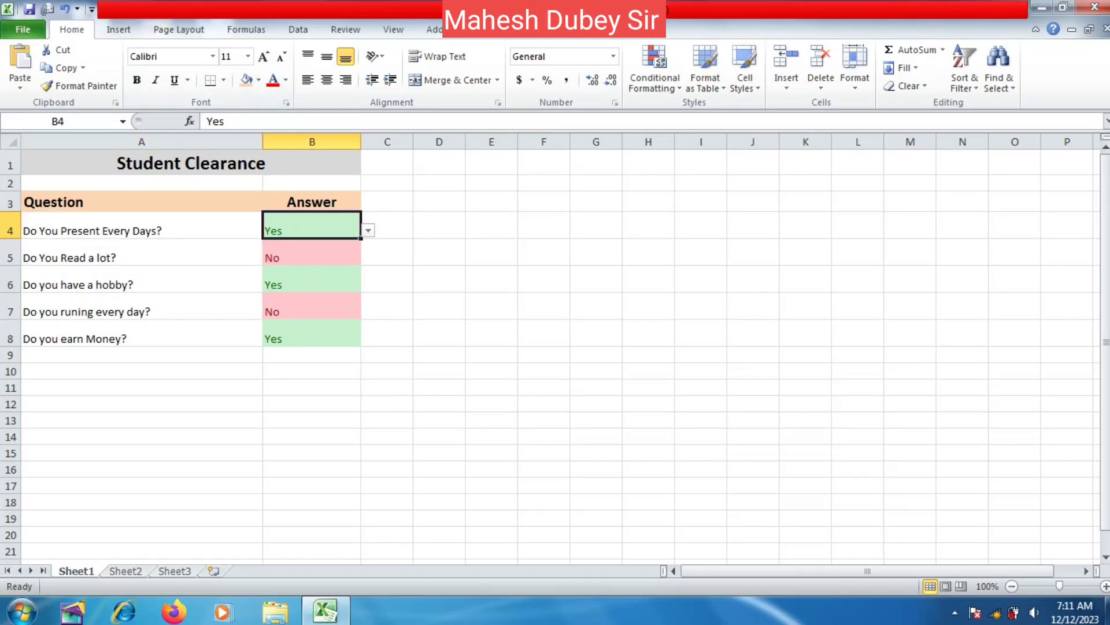
click(648, 306)
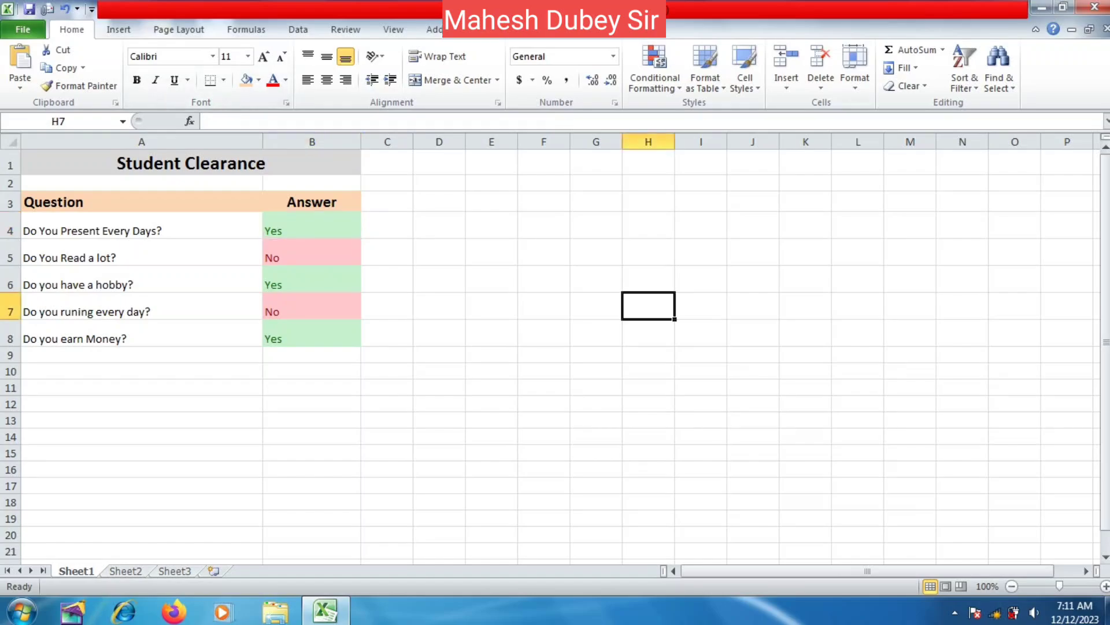